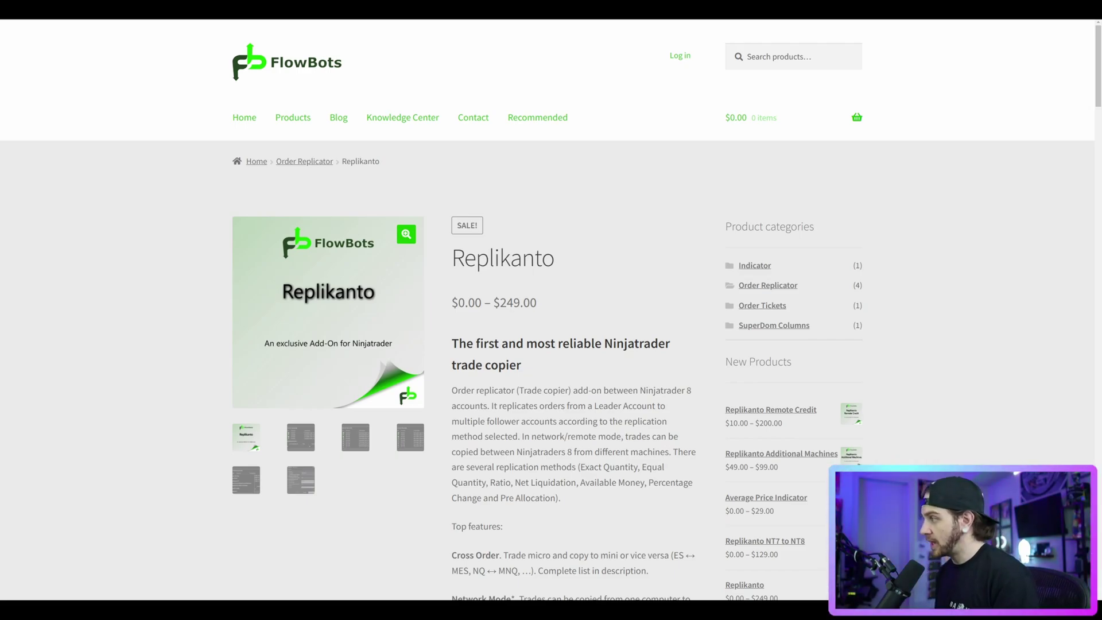
Examine the Replikanto product page for its top features, requirements, license types and trial terms
scroll(462, 452, "down", 6)
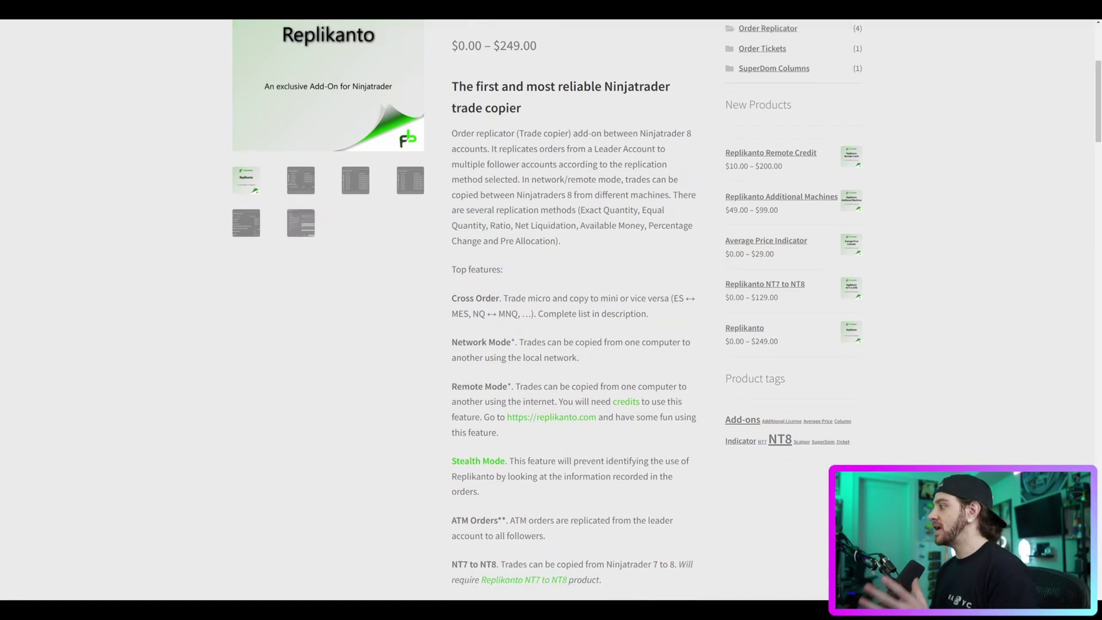
scroll(462, 452, "down", 7)
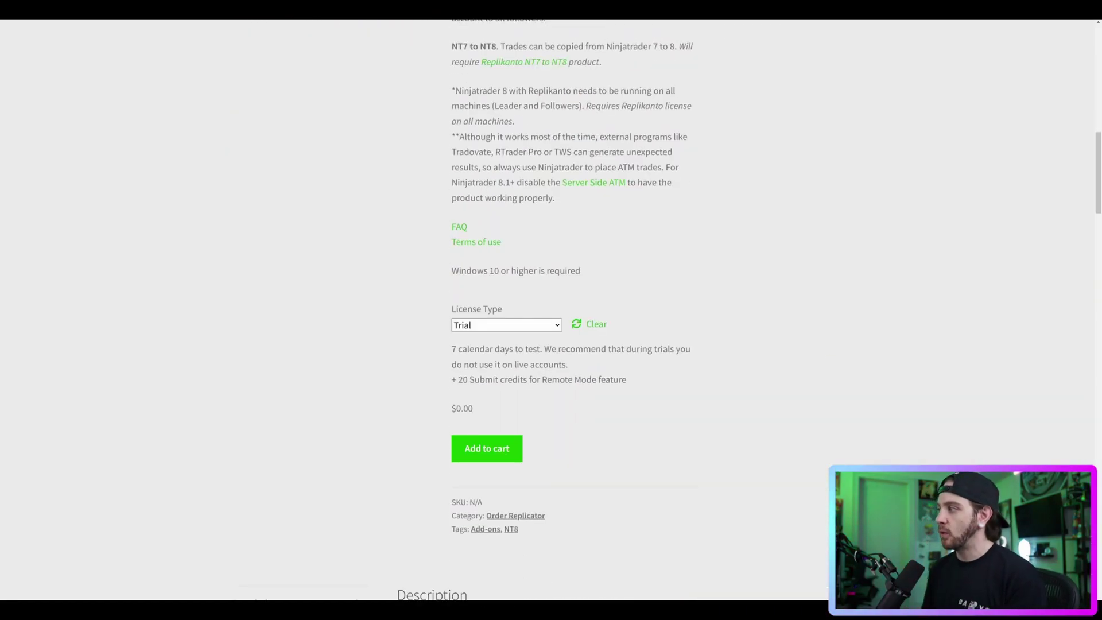
scroll(573, 310, "up", 7)
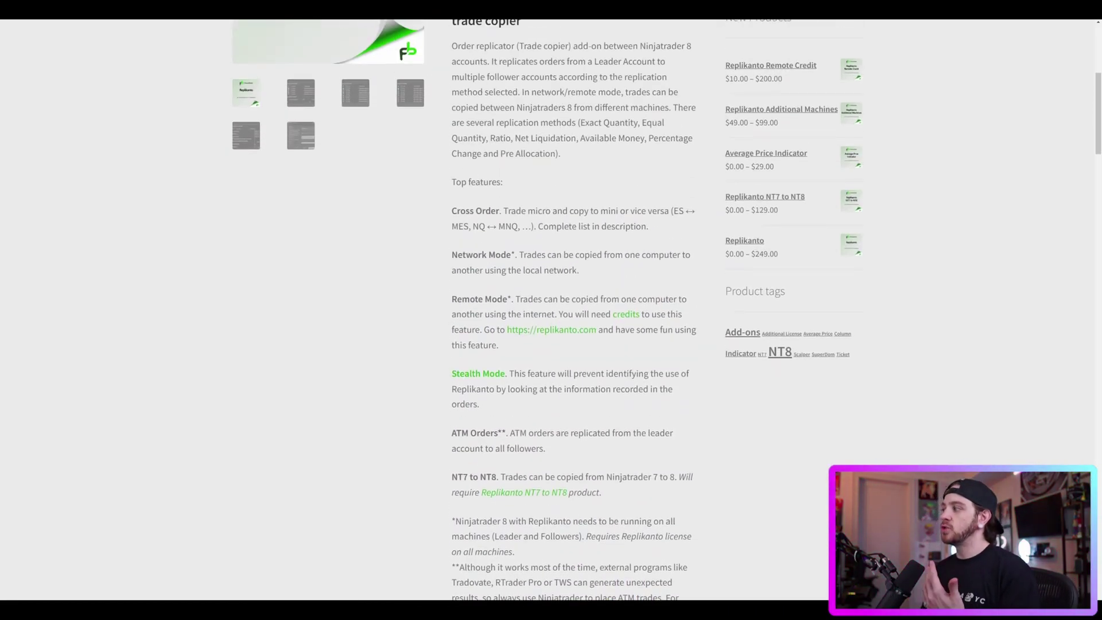
scroll(313, 68, "up", 6)
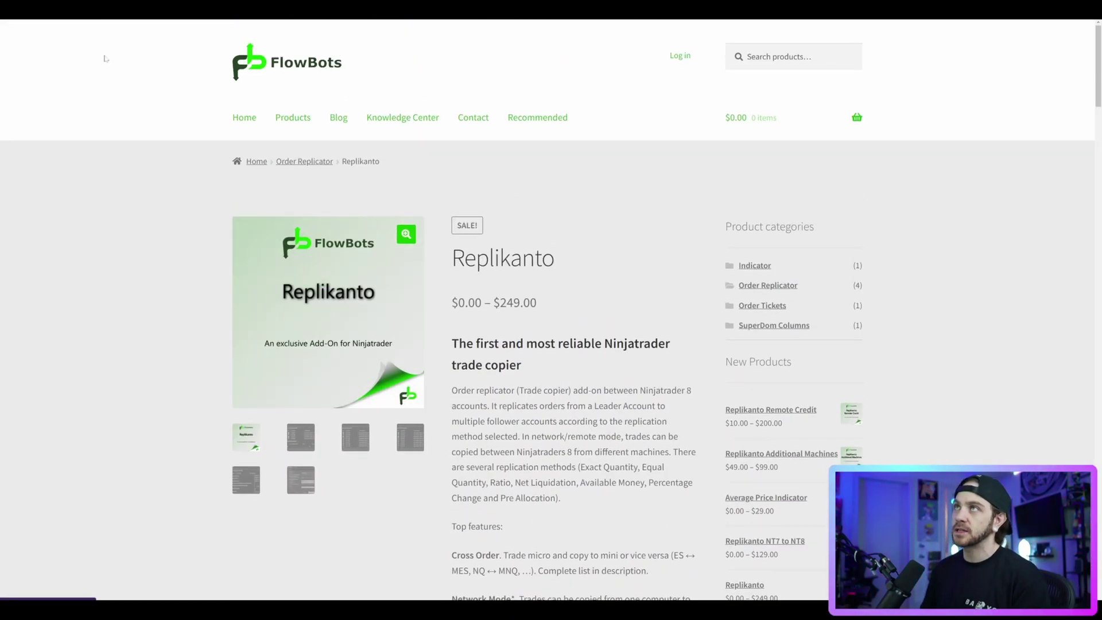
scroll(528, 319, "down", 1)
scroll(528, 319, "down", 13)
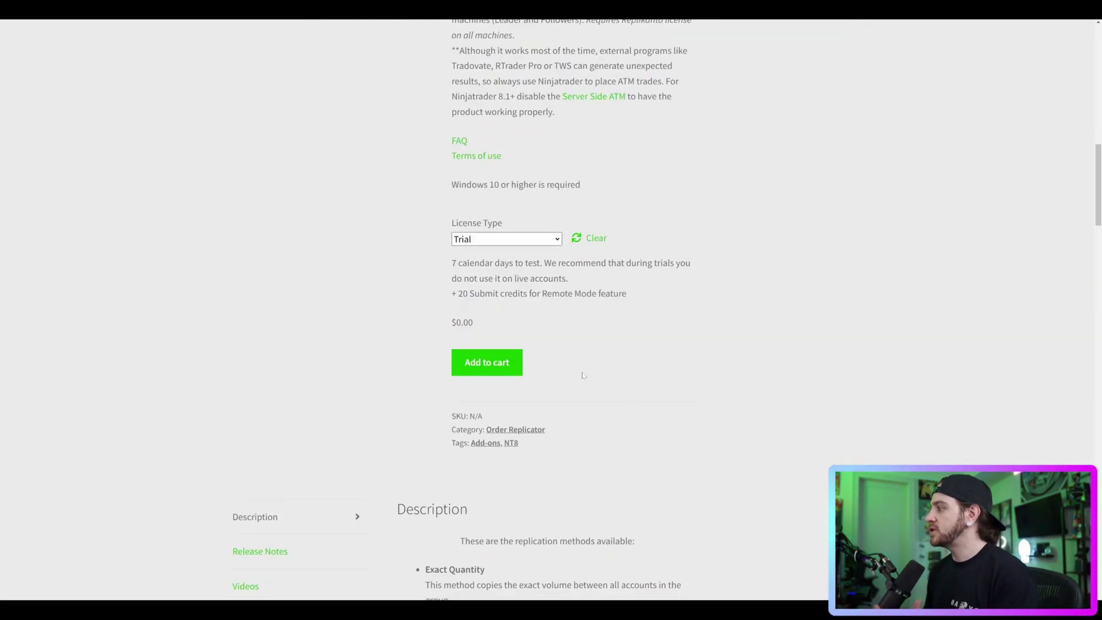
scroll(583, 375, "down", 4)
scroll(506, 385, "up", 10)
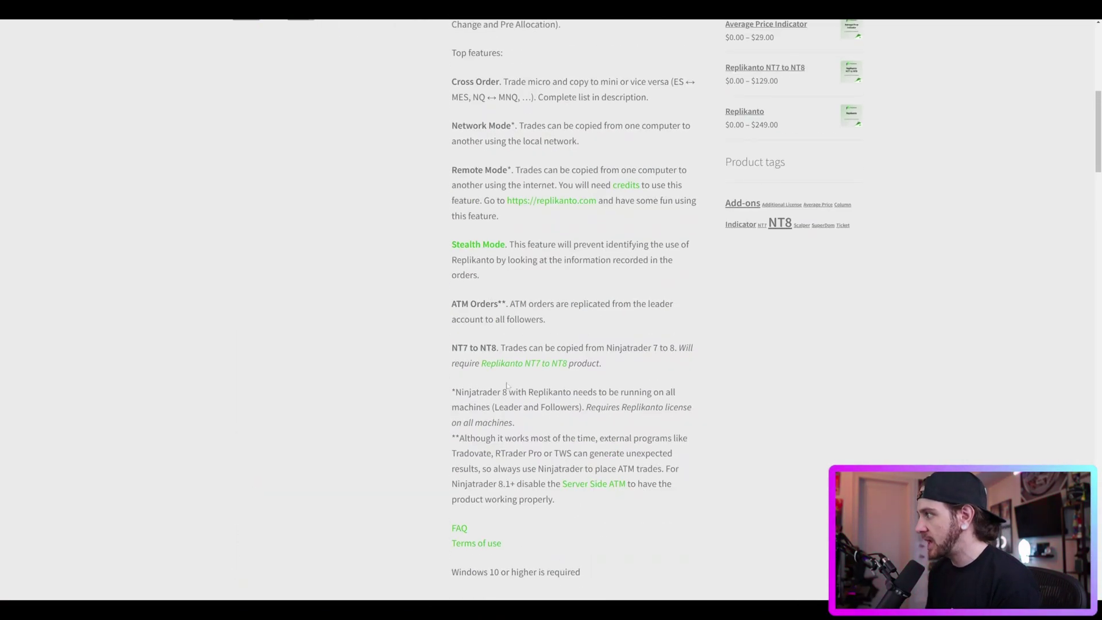
scroll(506, 386, "down", 4)
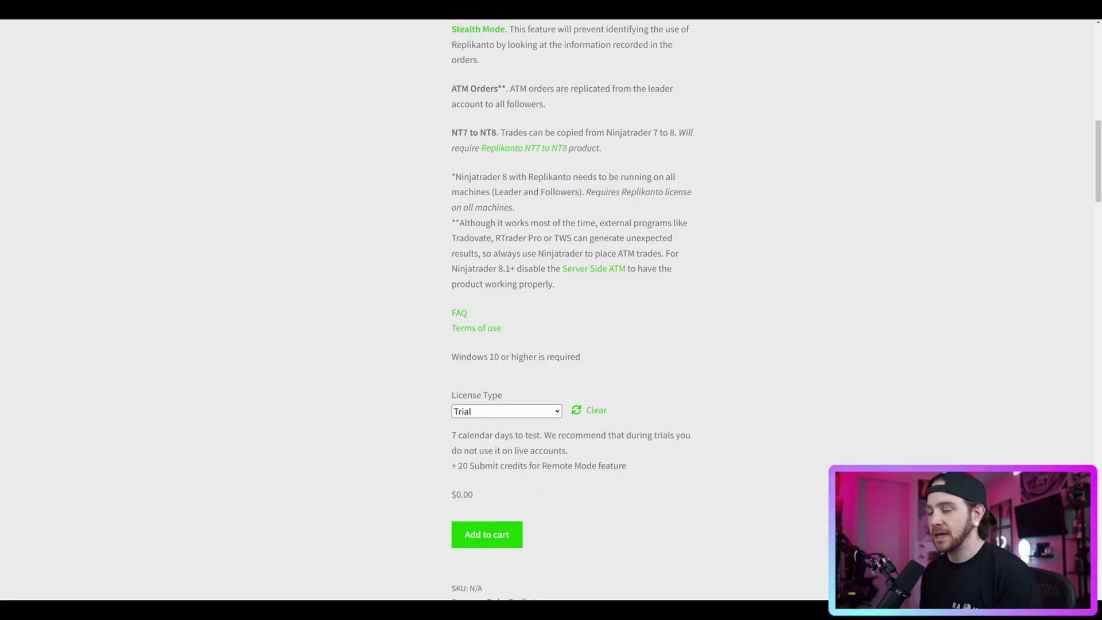
scroll(536, 321, "down", 5)
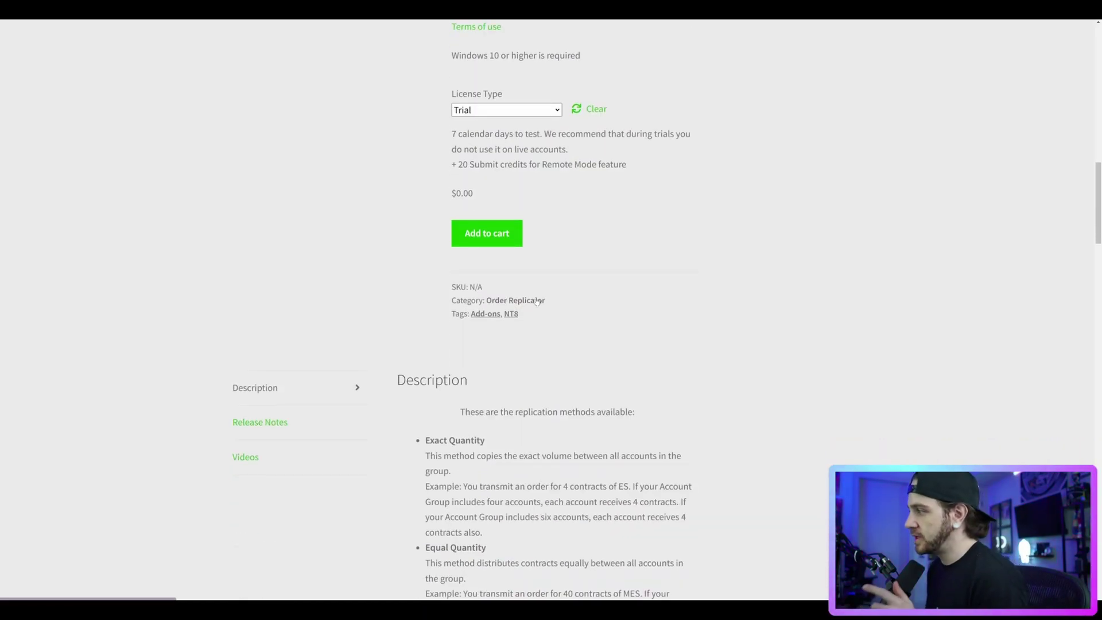
Read the descriptions of Replikanto's replication methods, from Exact Quantity through Pre Allocation, and the cross order instruments
scroll(535, 313, "down", 8)
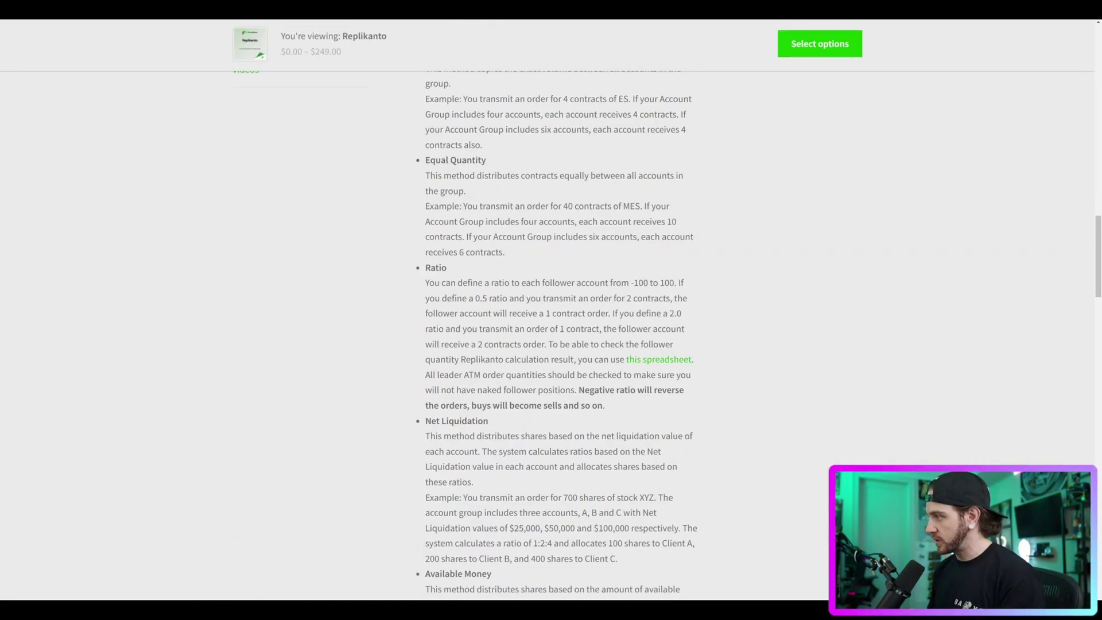
scroll(561, 333, "down", 9)
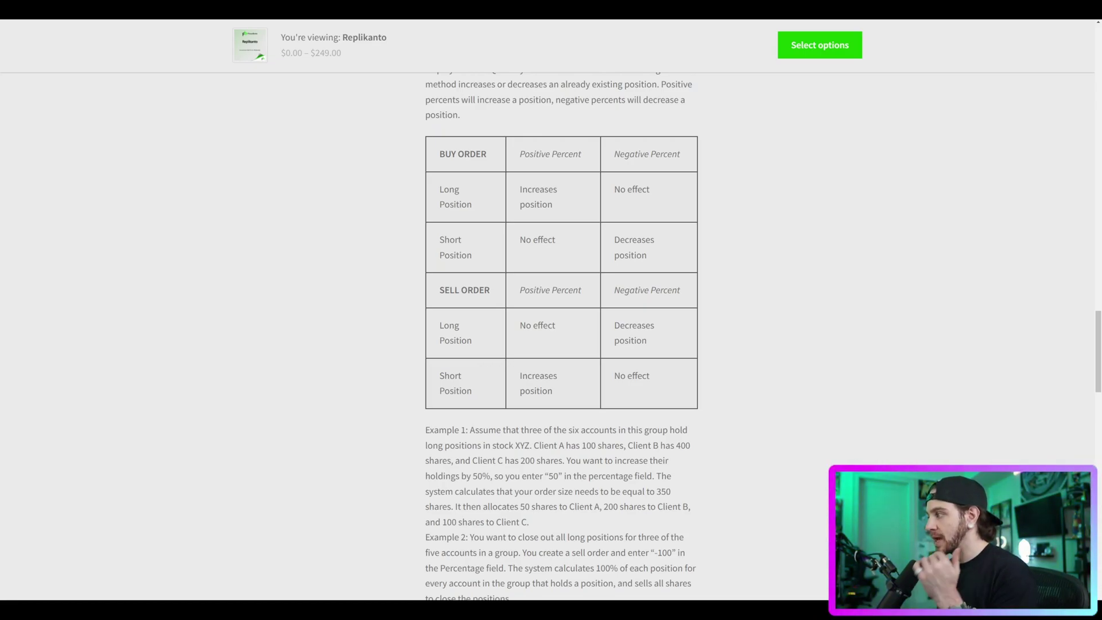
scroll(791, 421, "down", 5)
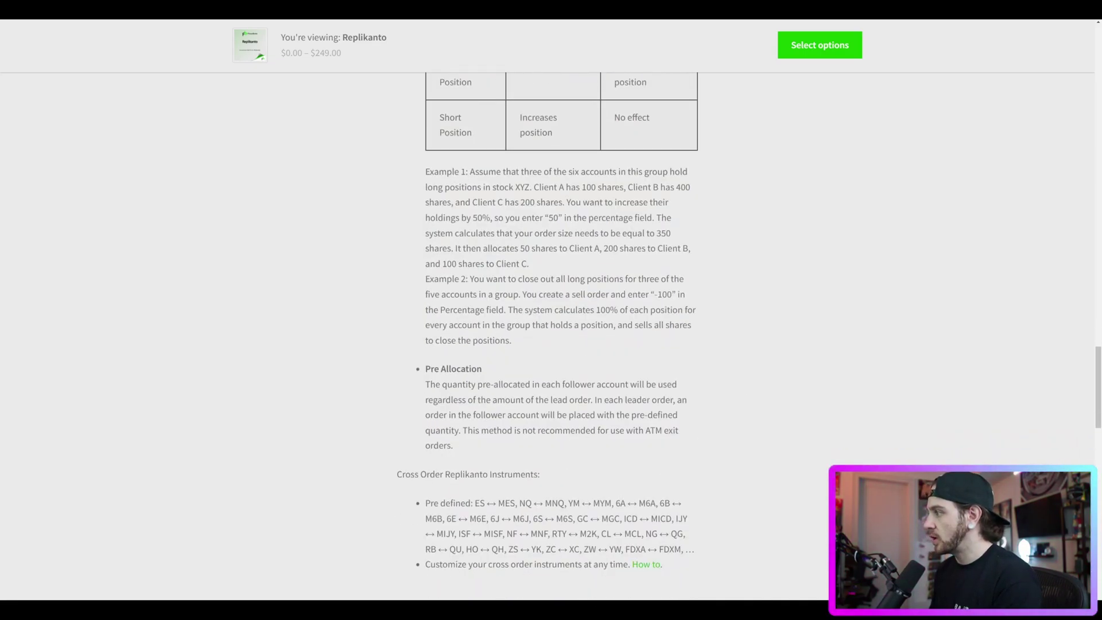
scroll(494, 320, "up", 8)
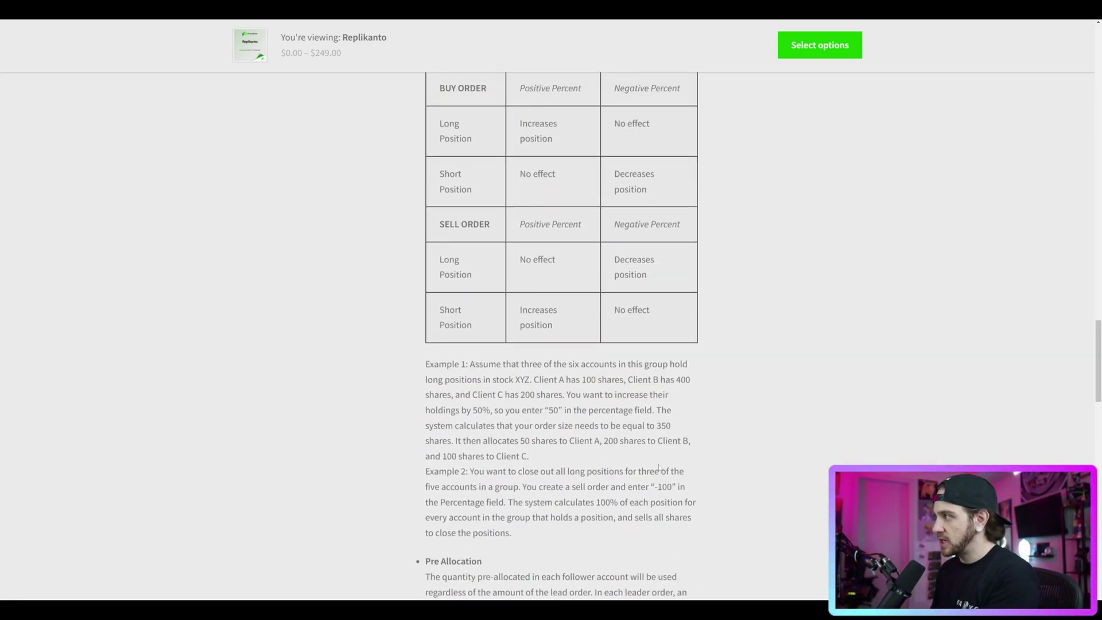
scroll(494, 319, "up", 12)
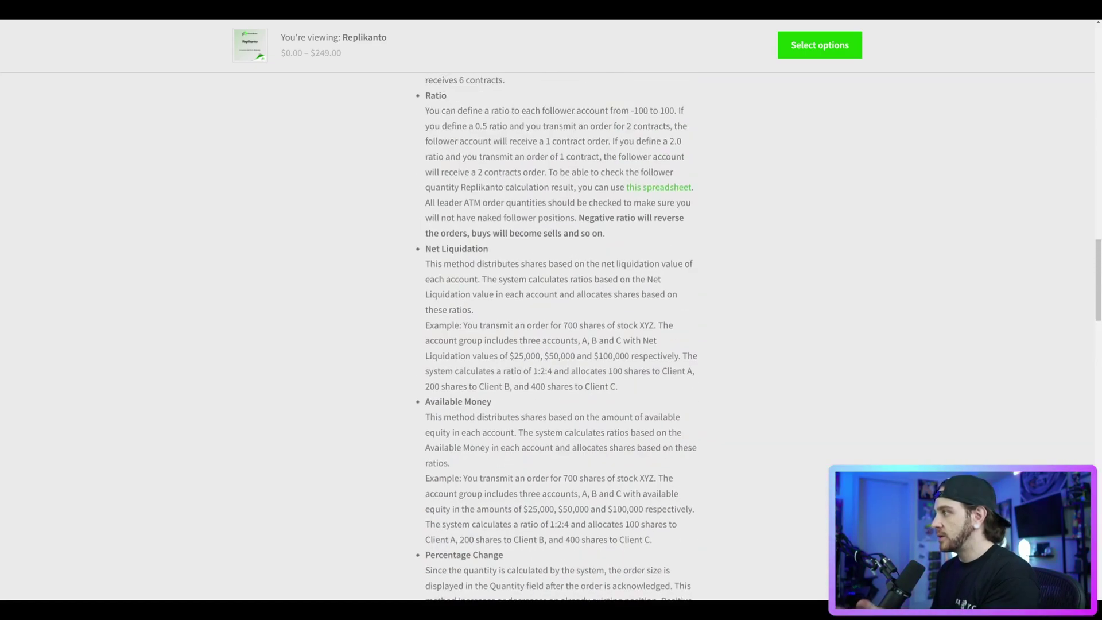
scroll(498, 312, "up", 1)
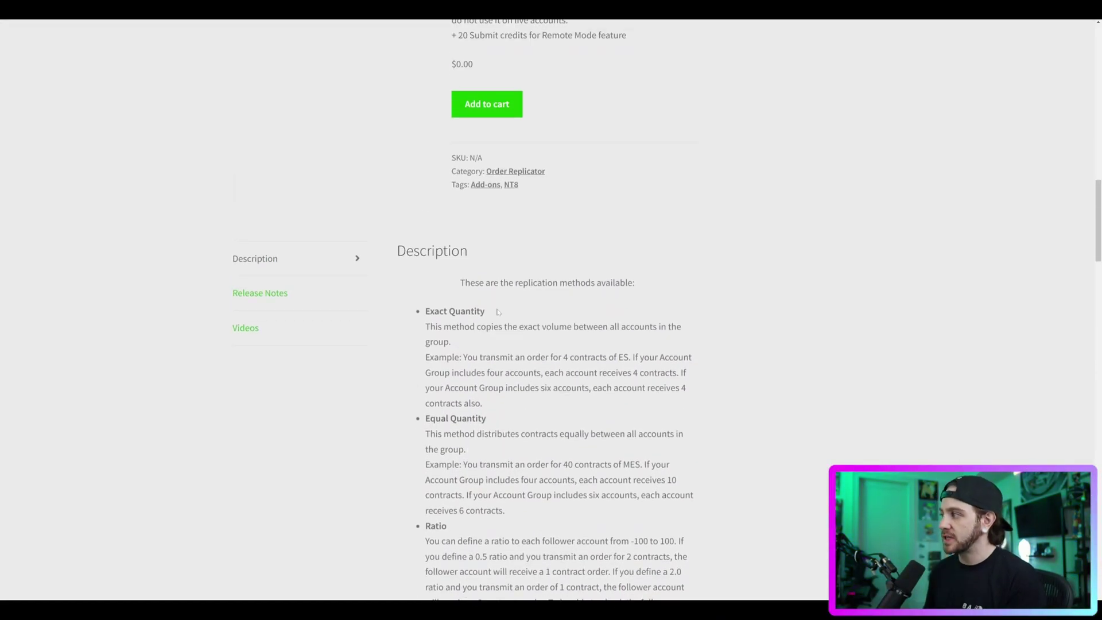
scroll(488, 333, "down", 3)
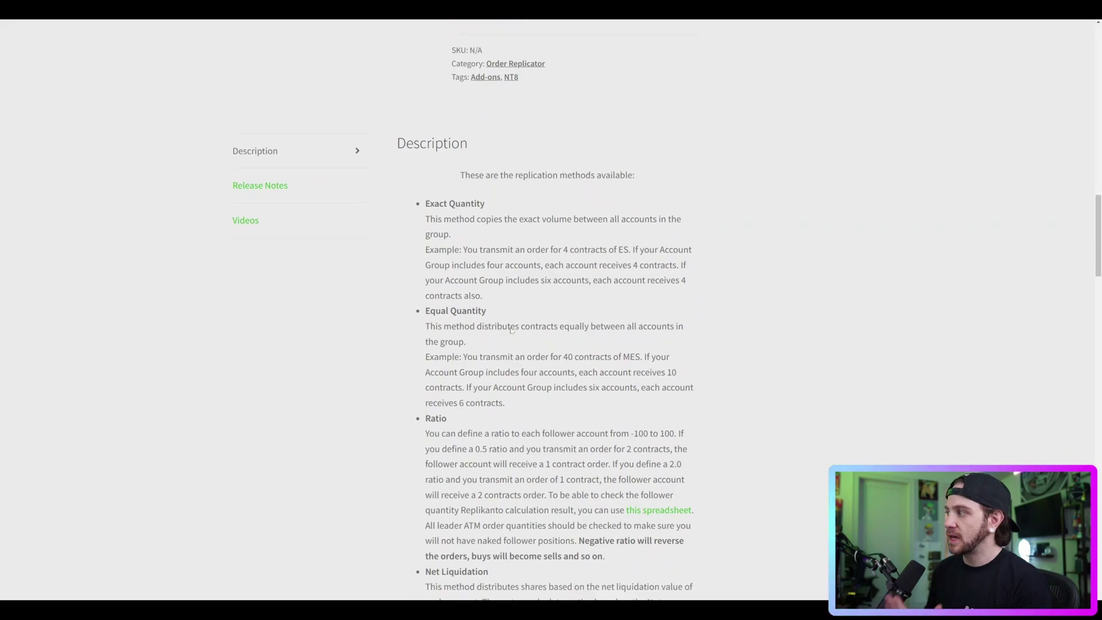
scroll(515, 321, "down", 2)
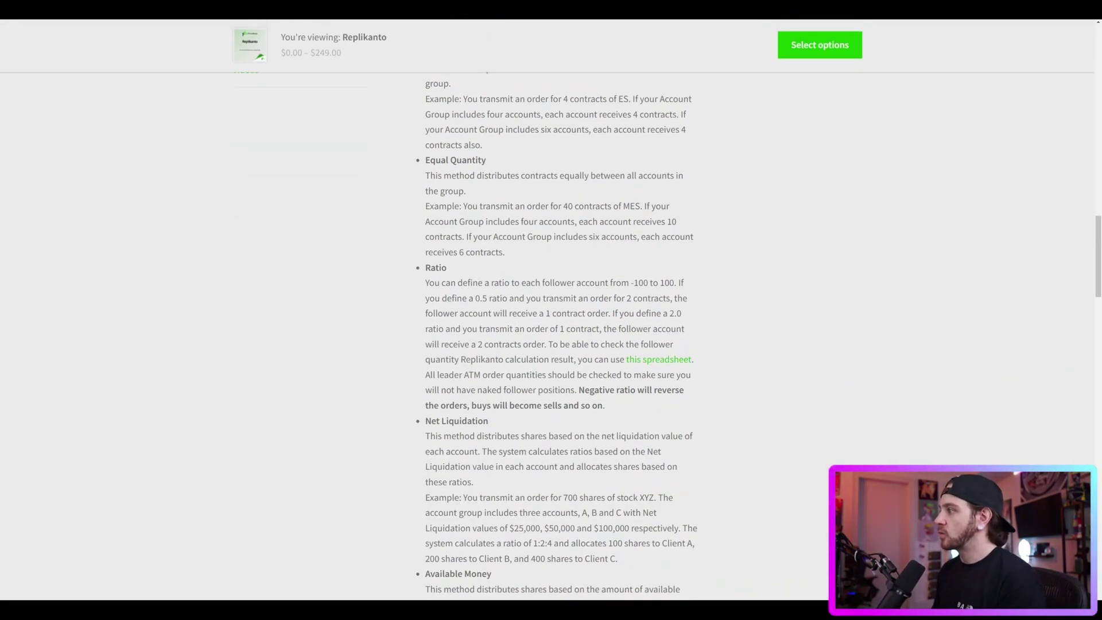
scroll(495, 484, "down", 4)
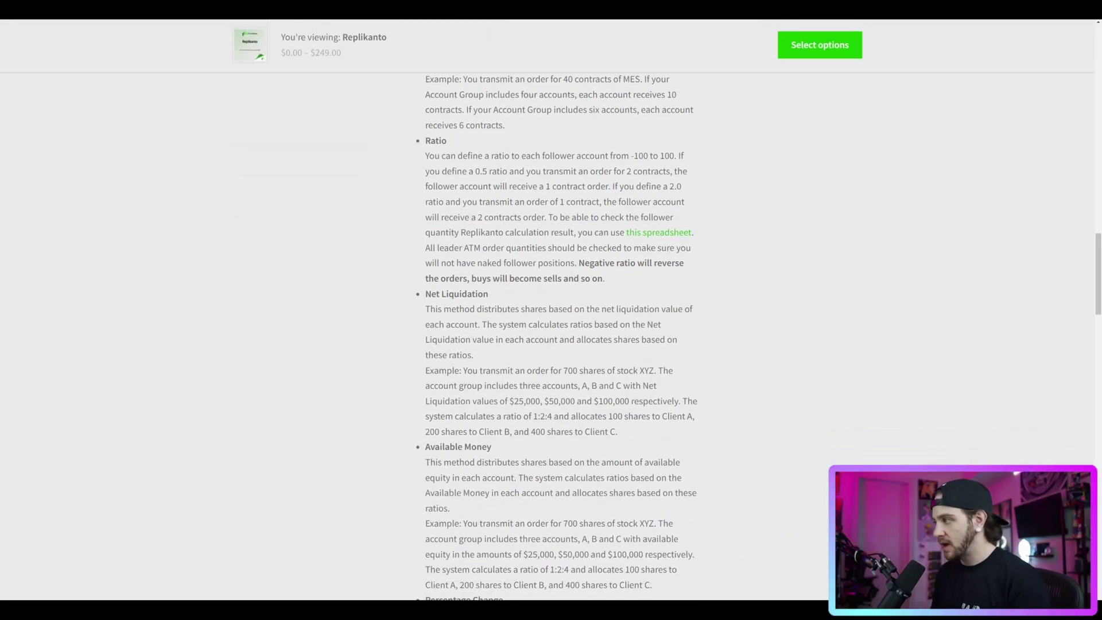
scroll(495, 484, "up", 15)
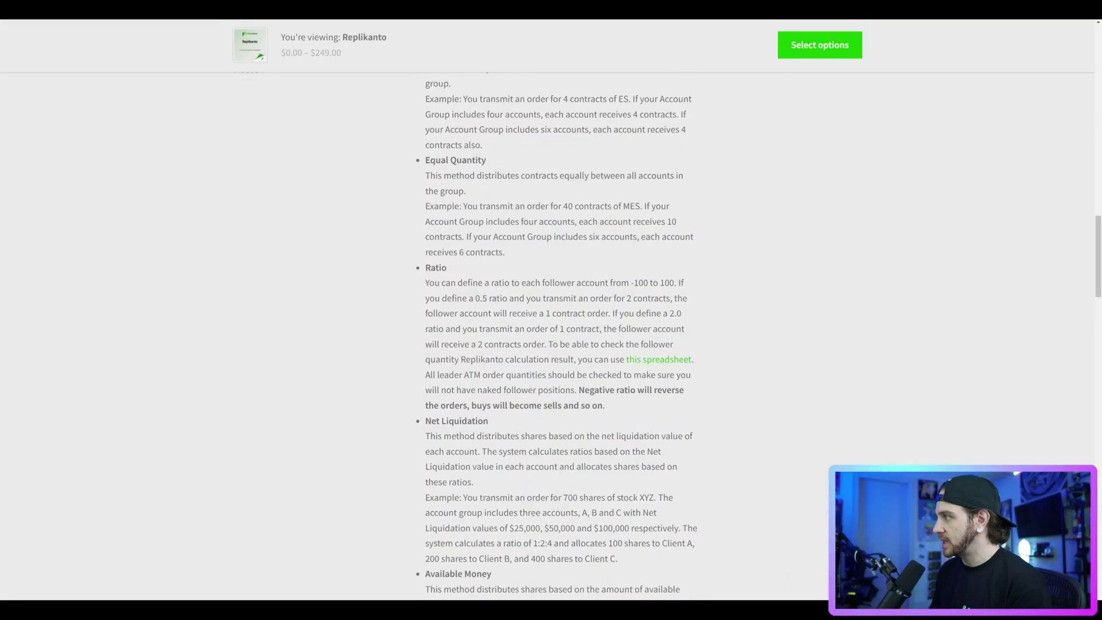
scroll(605, 429, "up", 3)
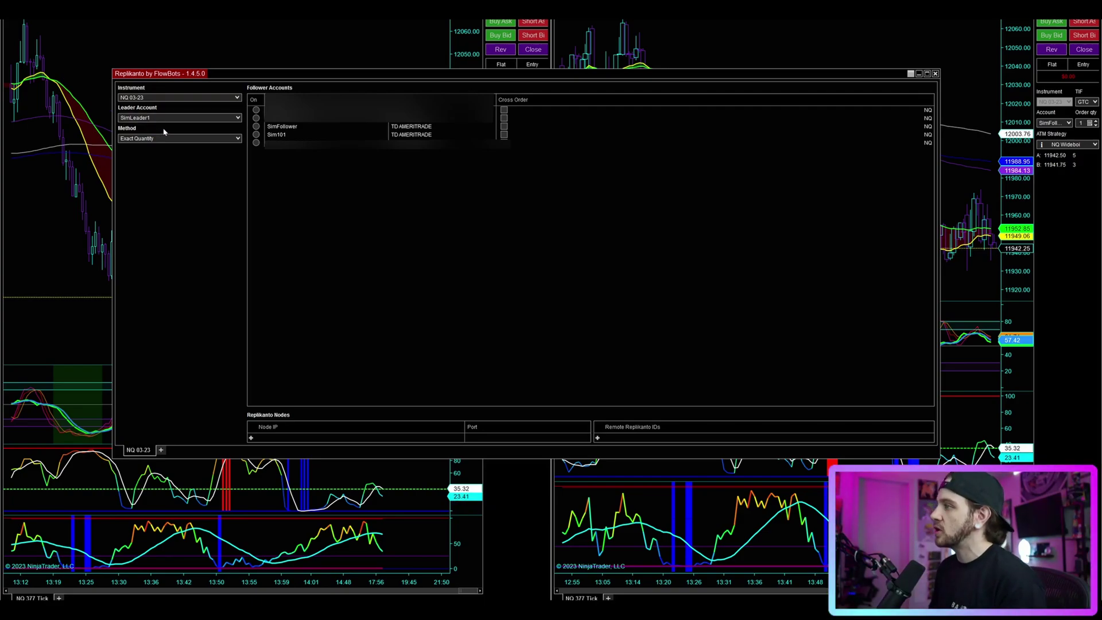
Choose Exact Quantity as the replication method for the SimLeader1 leader account
left_click(141, 140)
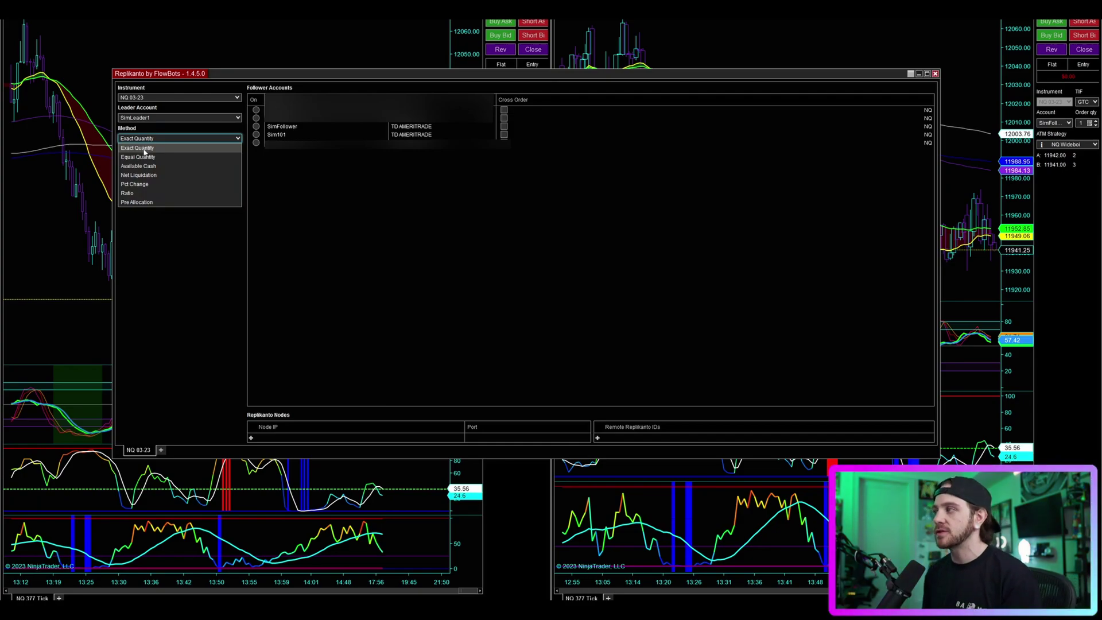
left_click(144, 149)
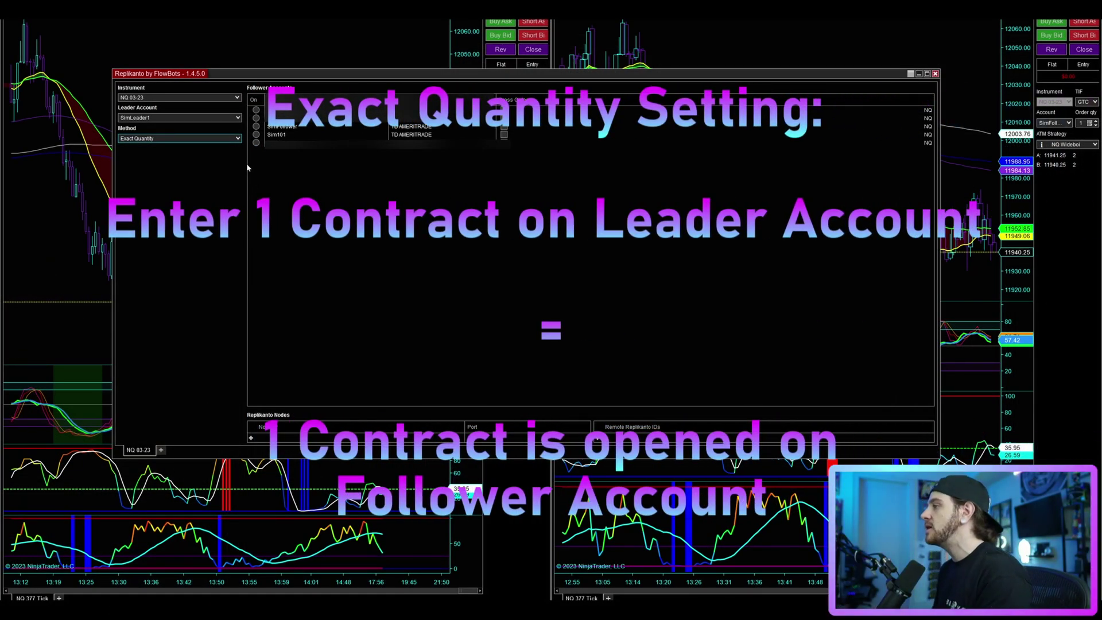
Switch follower accounts in the Replikanto list on and back off again
left_click(256, 110)
left_click(256, 118)
left_click(255, 125)
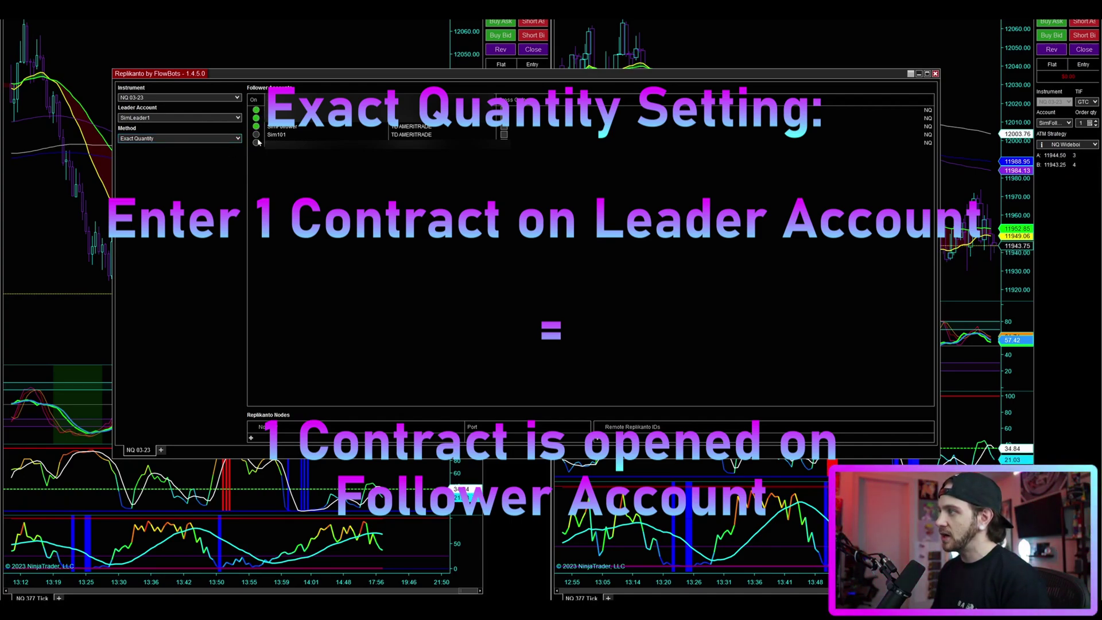
left_click(256, 126)
left_click(256, 118)
left_click(256, 110)
left_click(256, 143)
left_click(256, 141)
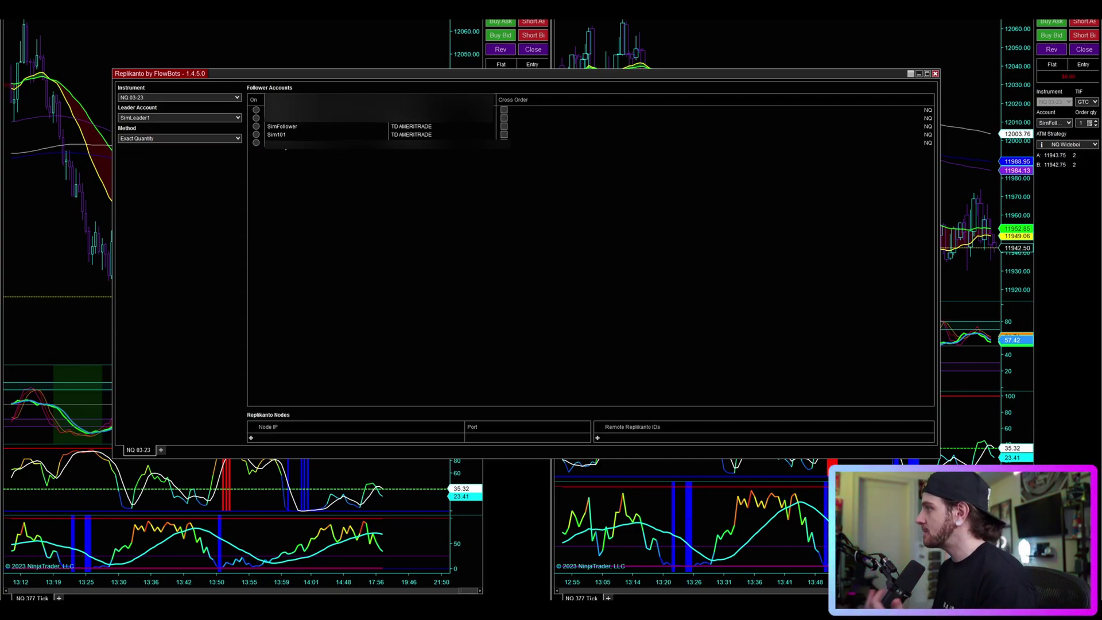
Switch on SimFollower as a follower account and examine its Cross Order option
left_click(256, 127)
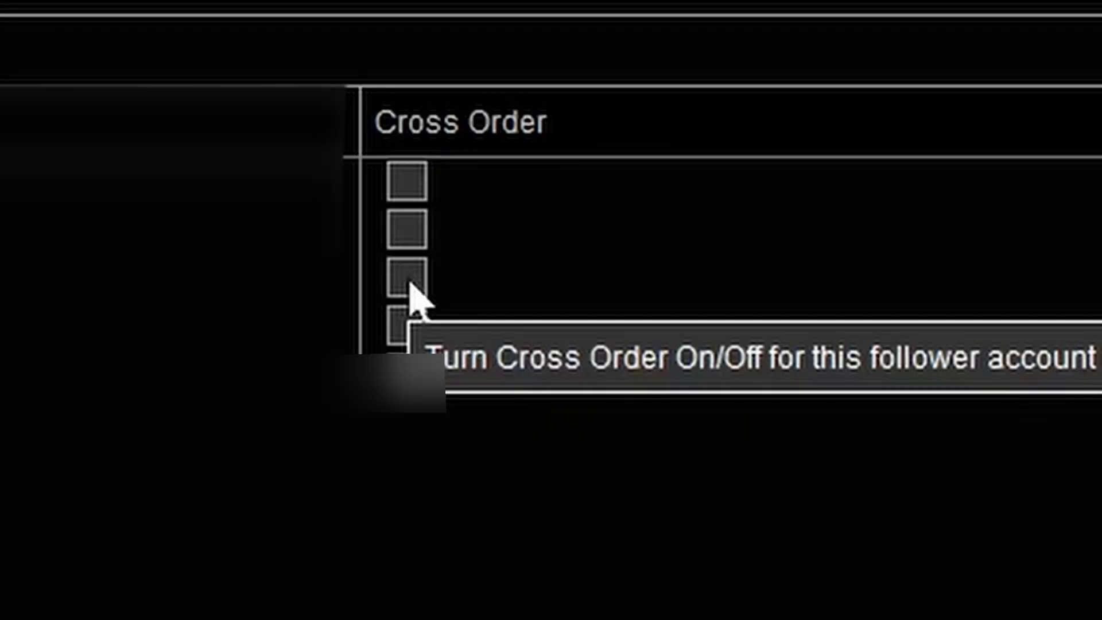
left_click(504, 128)
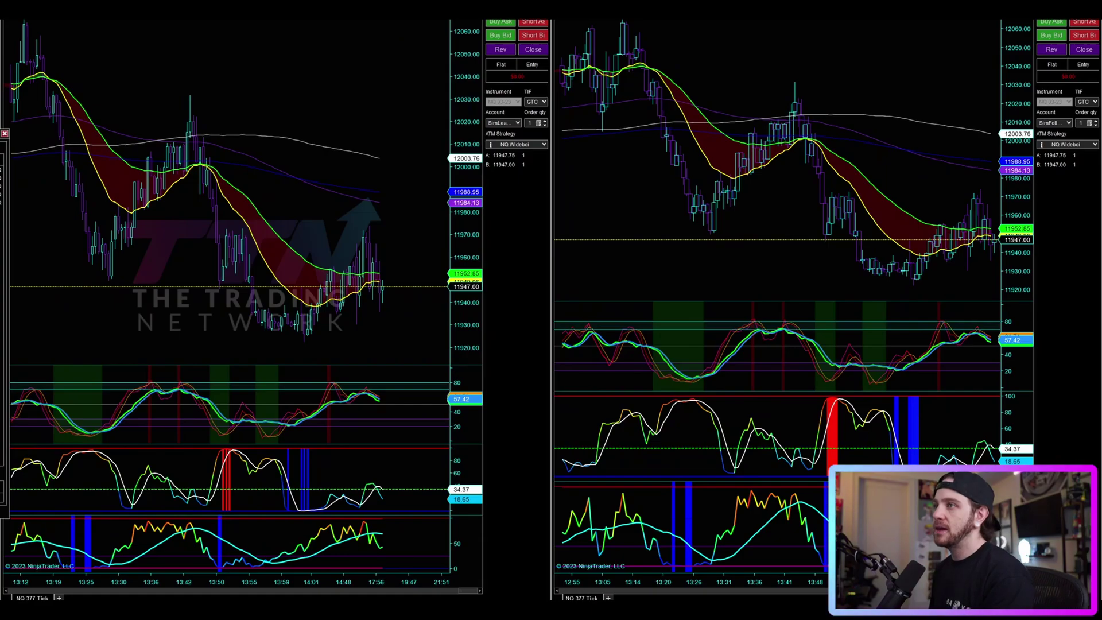
Open a long position of 1 NQ contract on the leader account's chart with the NQ Wideboi ATM strategy
left_click_drag(461, 75, 461, 102)
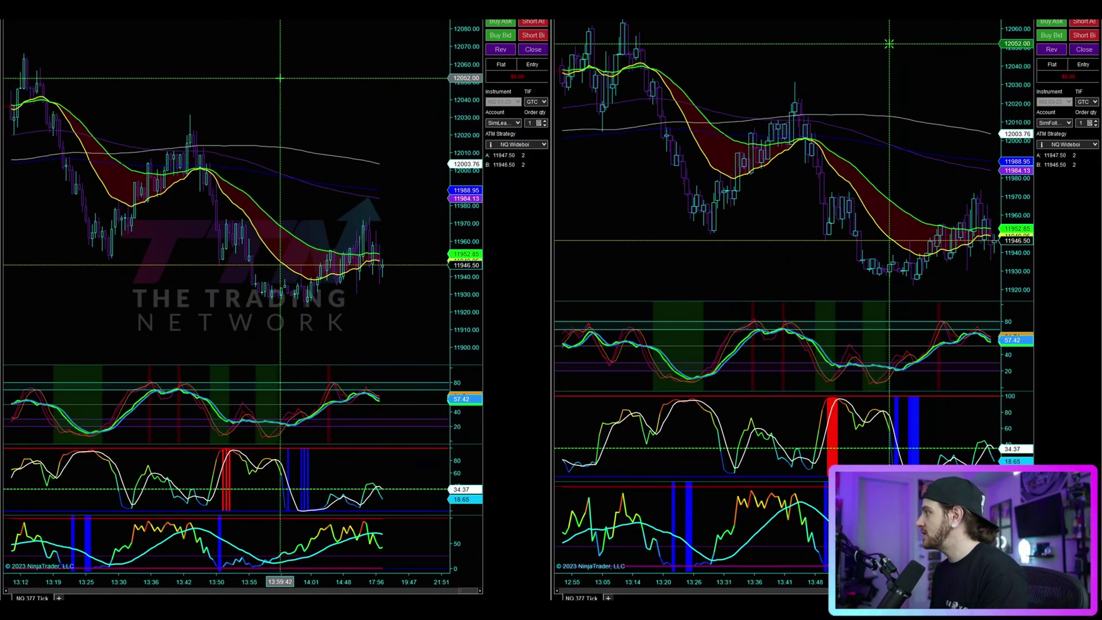
left_click_drag(911, 51, 875, 51)
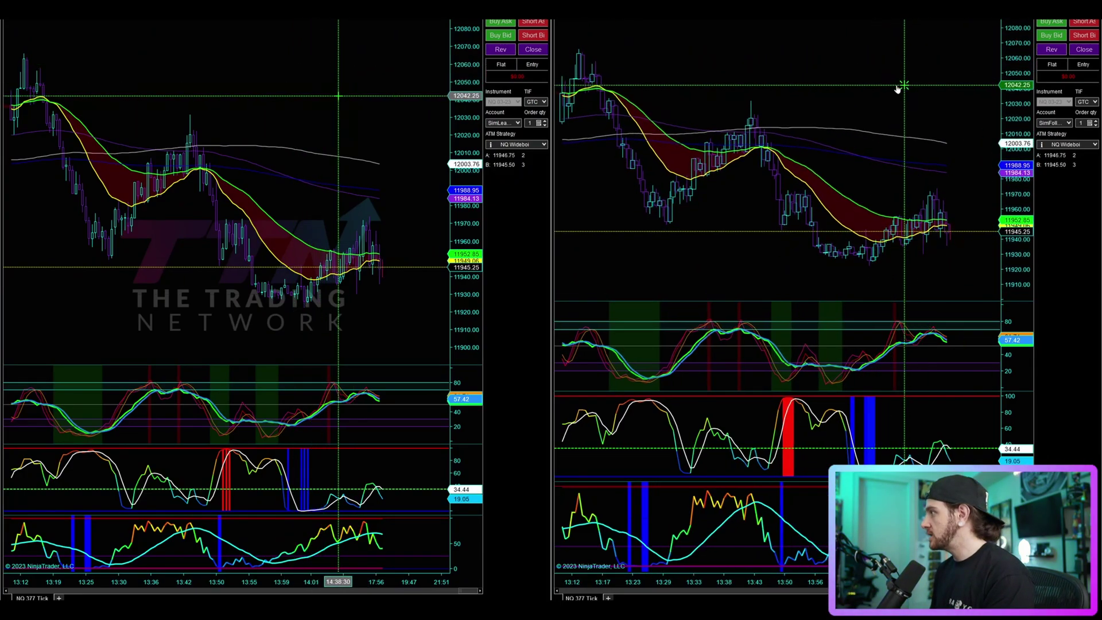
left_click_drag(897, 86, 882, 85)
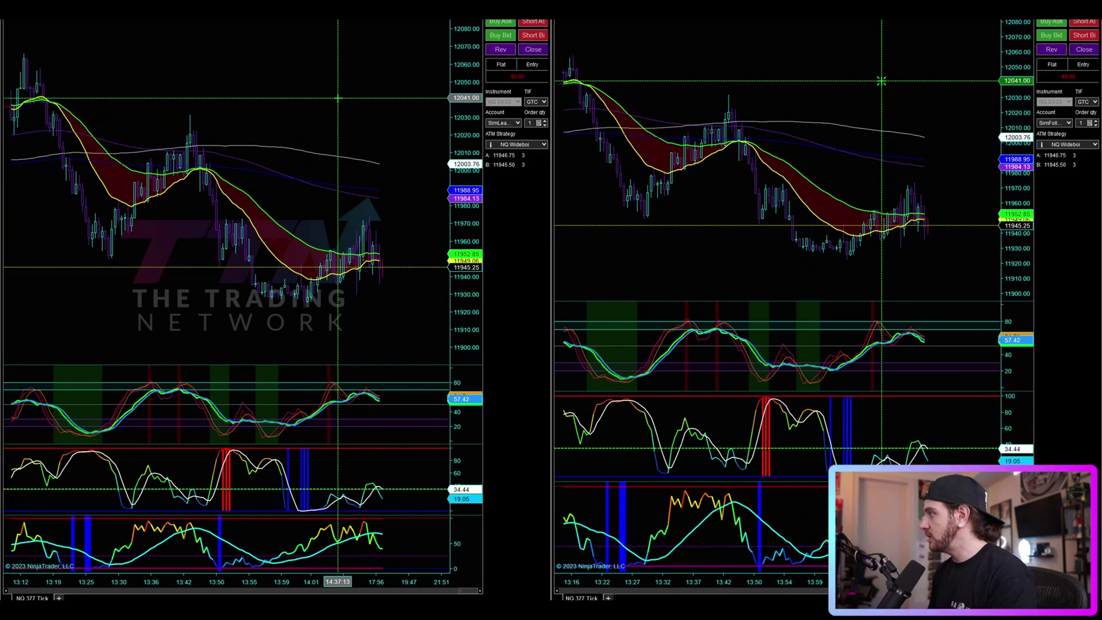
left_click_drag(396, 172, 381, 172)
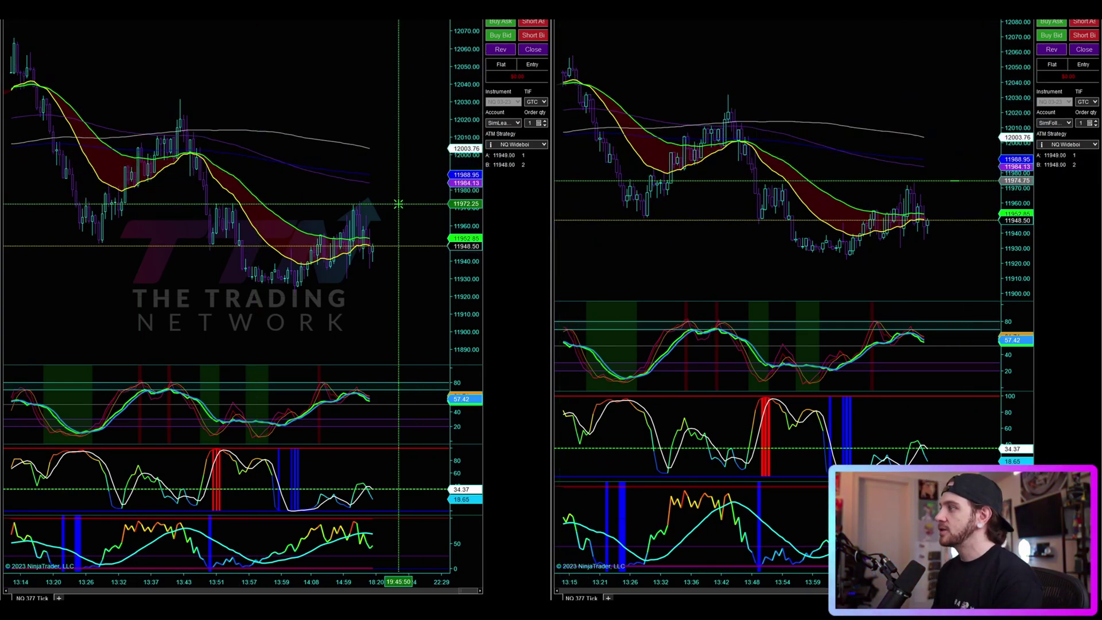
key("ctrl+b")
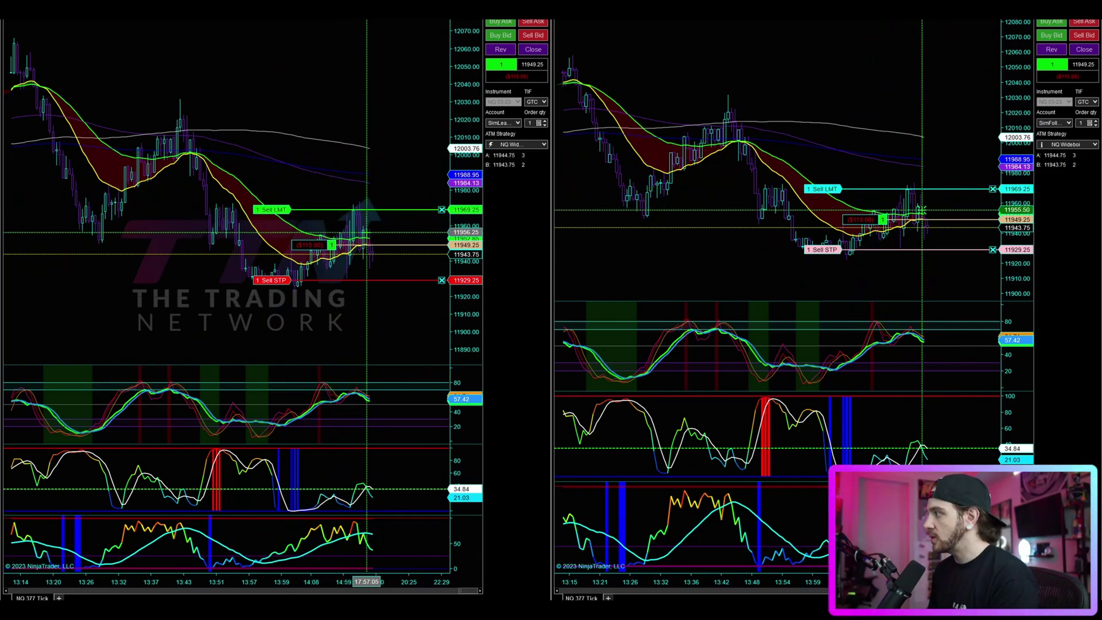
Try to raise the 1-contract sell stop order on the SimFollower chart to the market price
left_click_drag(951, 237, 951, 237)
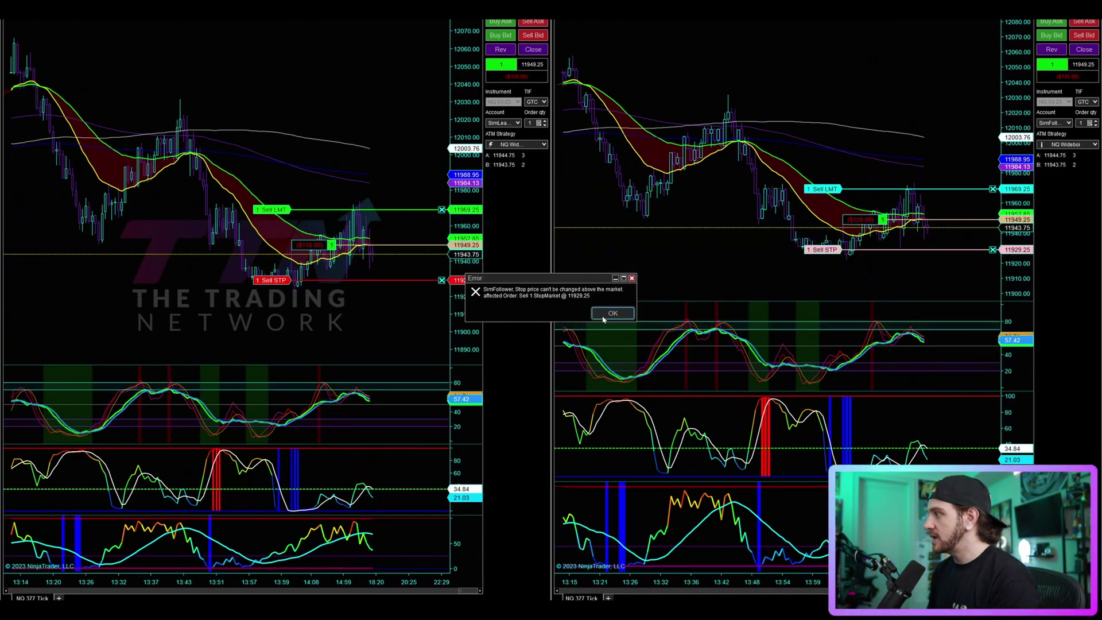
left_click(603, 317)
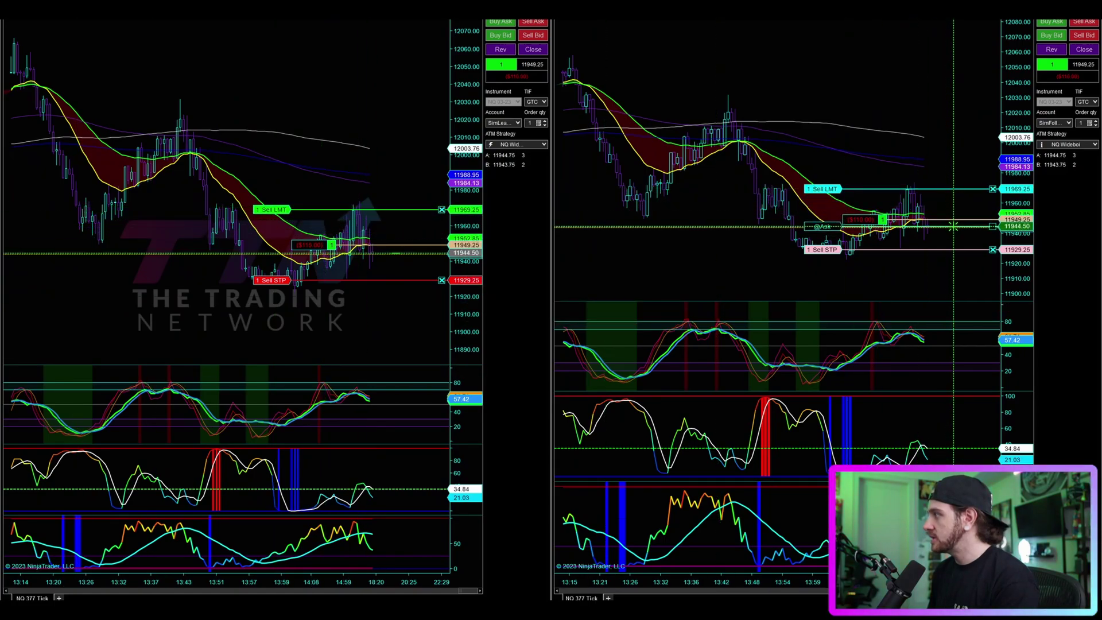
left_click_drag(952, 227, 952, 227)
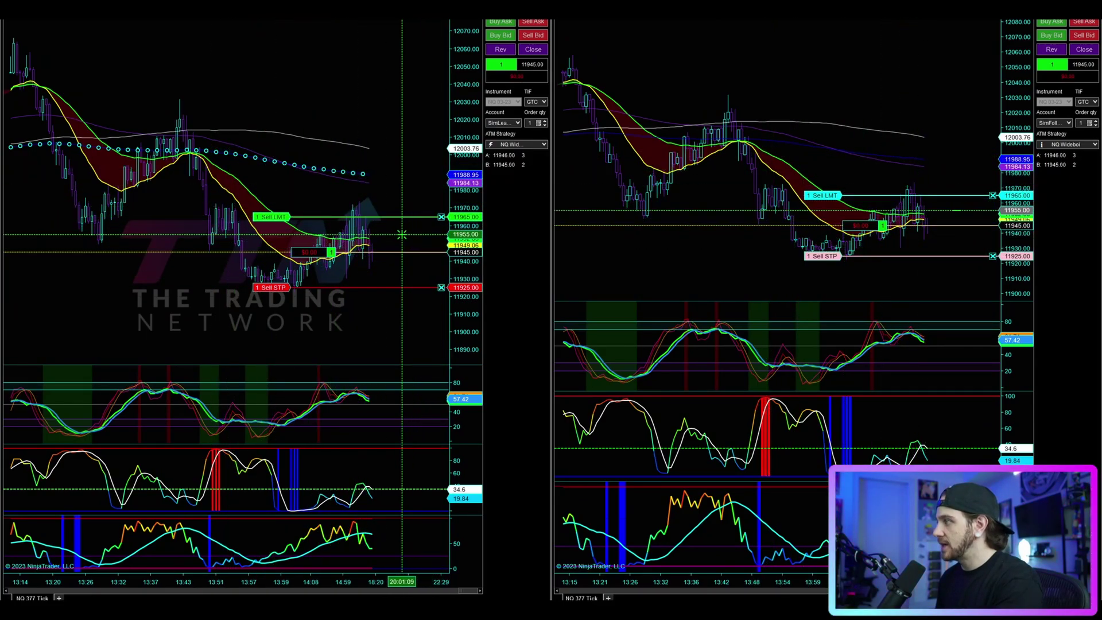
Move the leader account's 1-contract sell limit order down to the market price at about 11946 to exit the trade
left_click(406, 217)
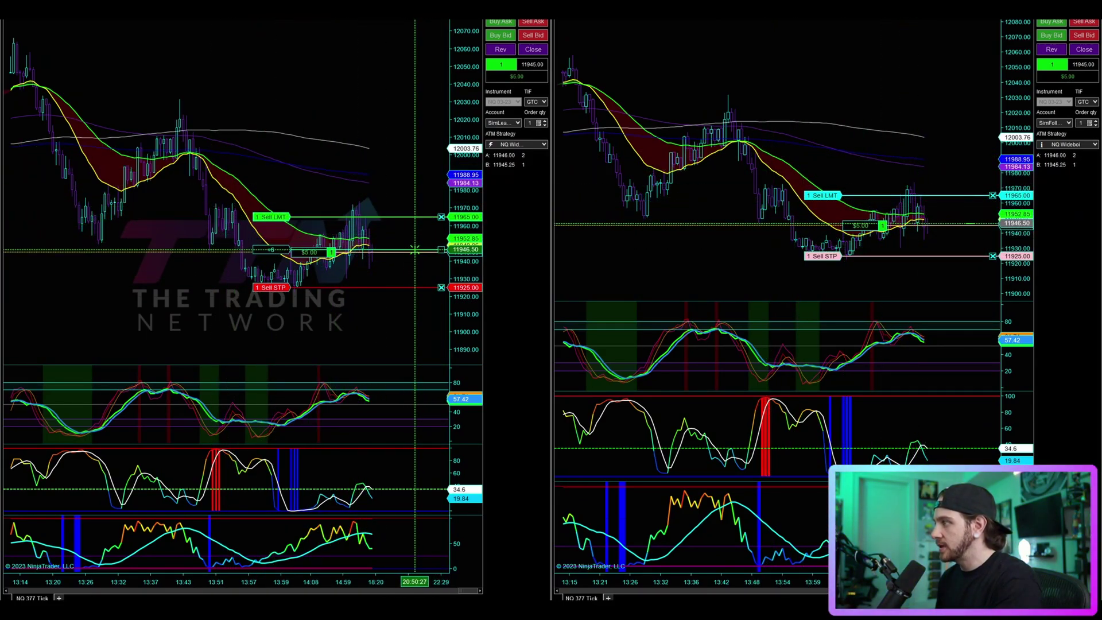
left_click(416, 252)
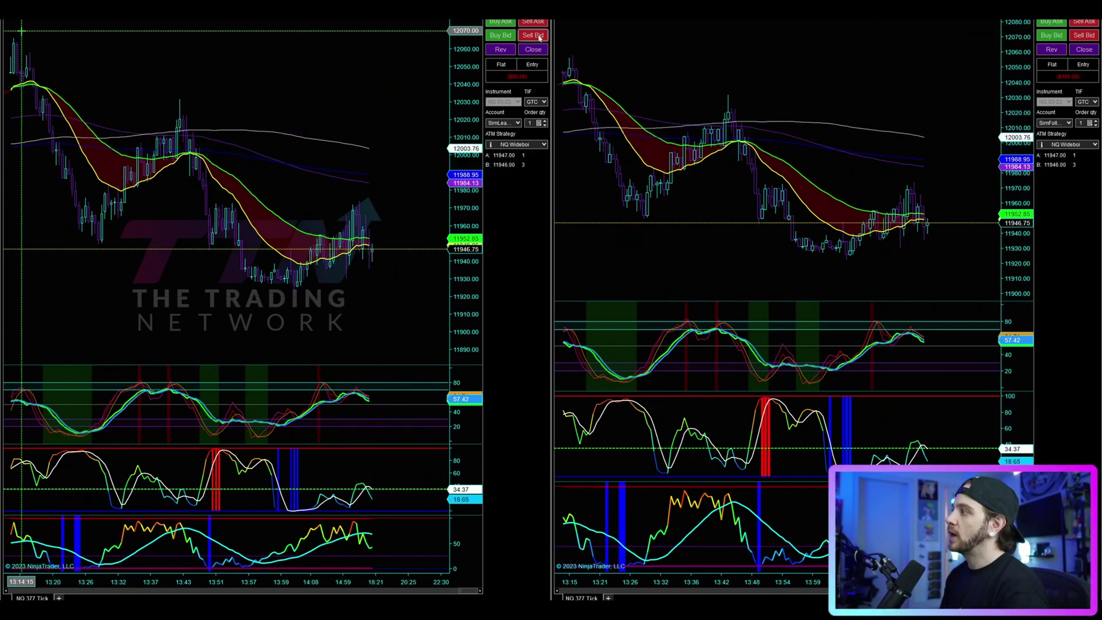
Open a 1-contract NQ long position on the leader account, and flatten all positions
key("b")
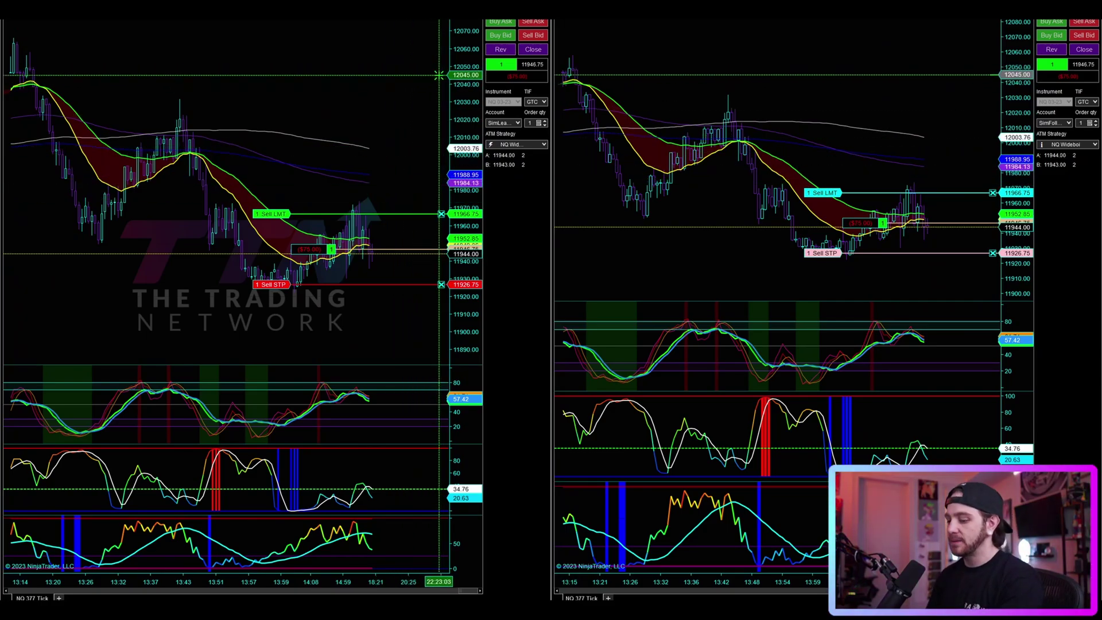
key("ctrl+shift+f")
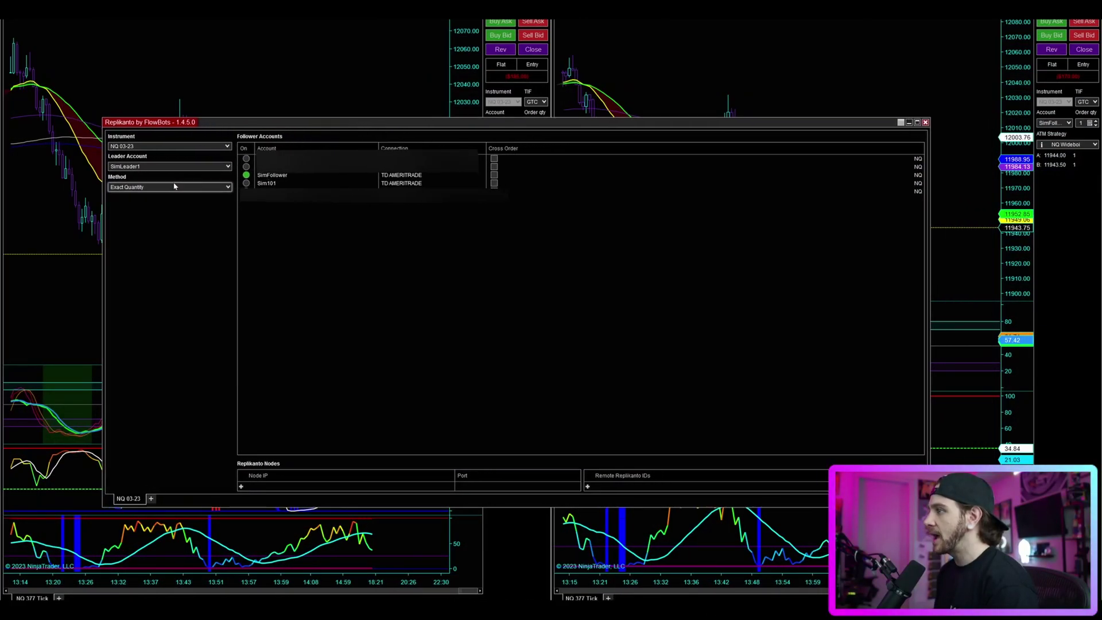
Set the Replikanto replication method to Ratio and close the copier window
left_click(227, 188)
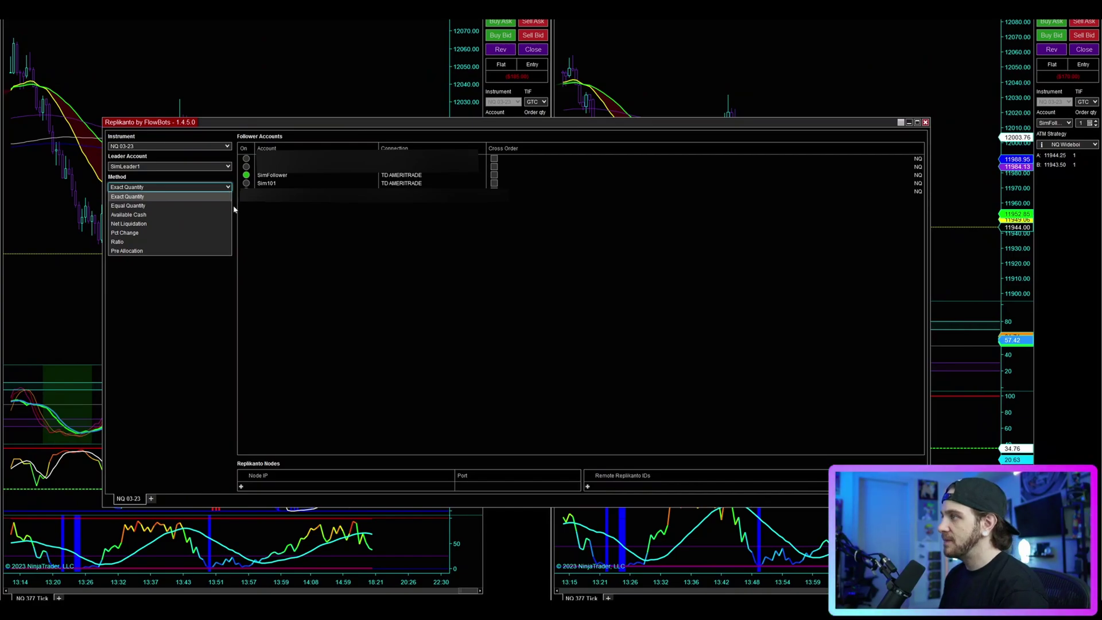
left_click(210, 243)
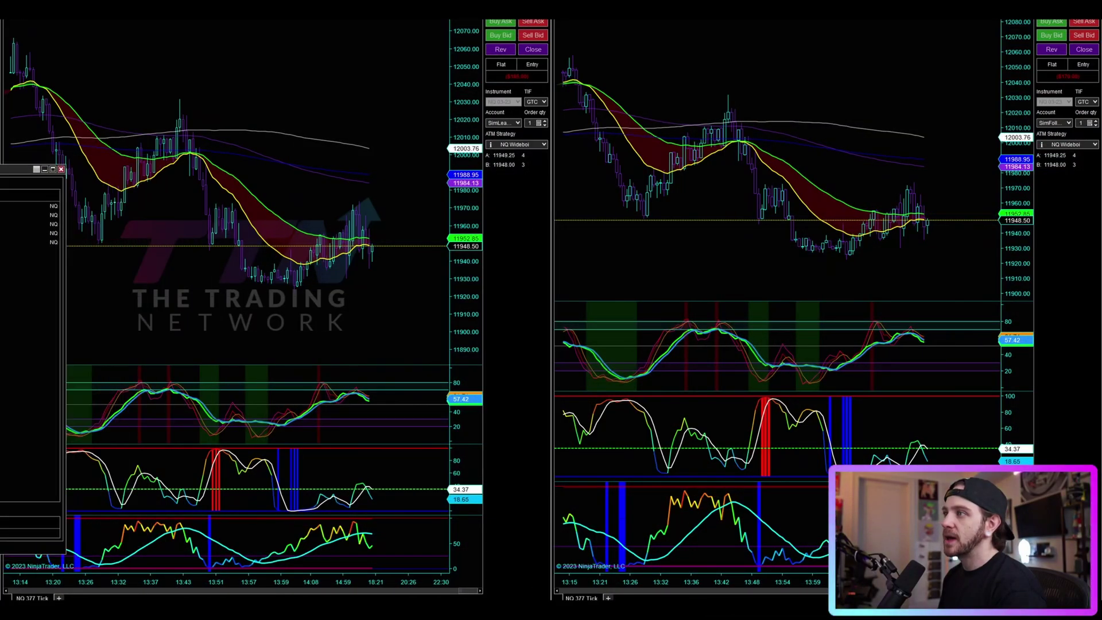
left_click(61, 169)
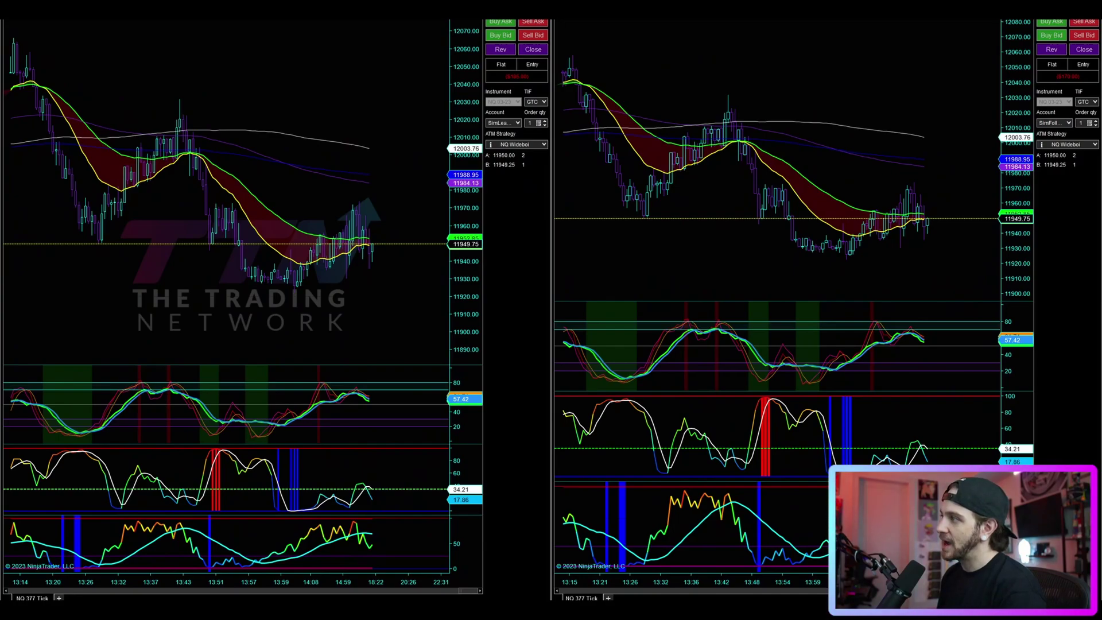
Buy 1 NQ contract at the ask on the leader account under the Ratio method, and flatten the trade
left_click(500, 21)
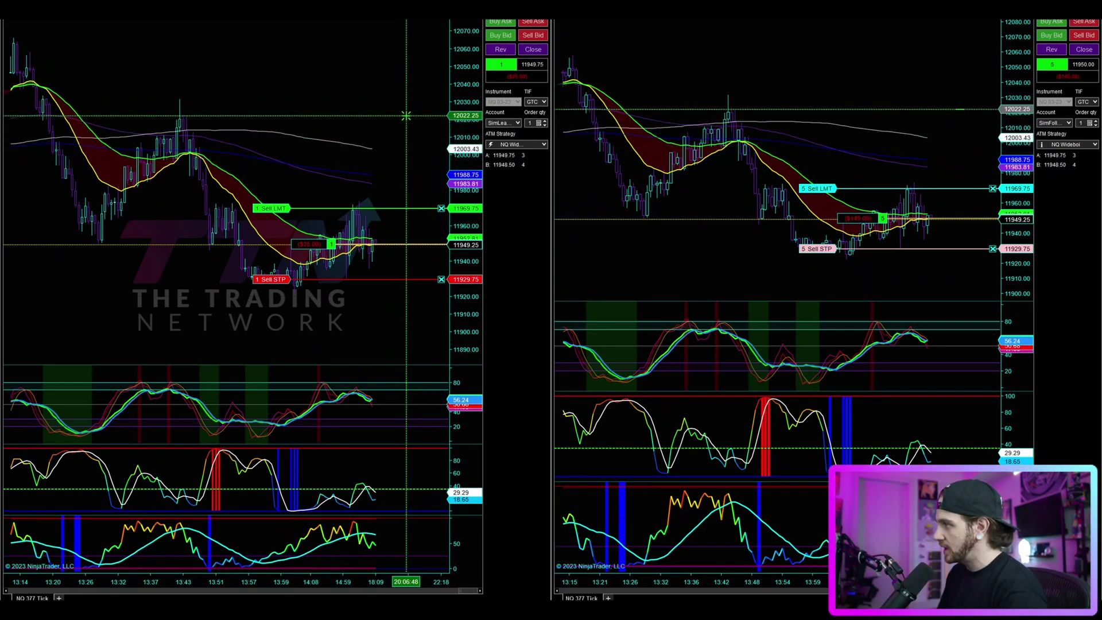
key("ctrl+f")
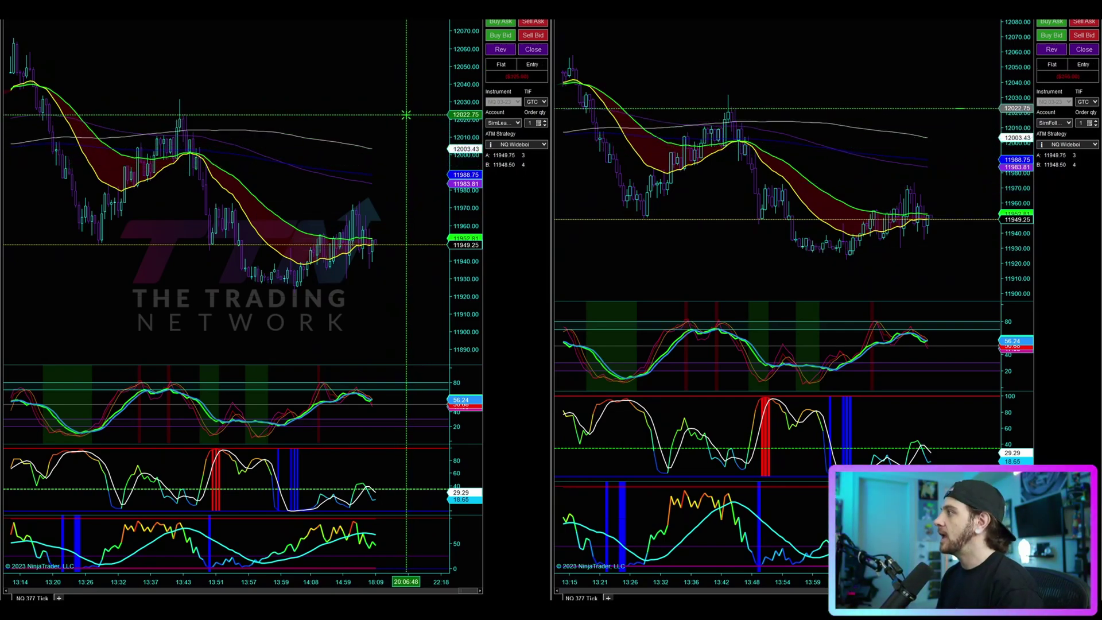
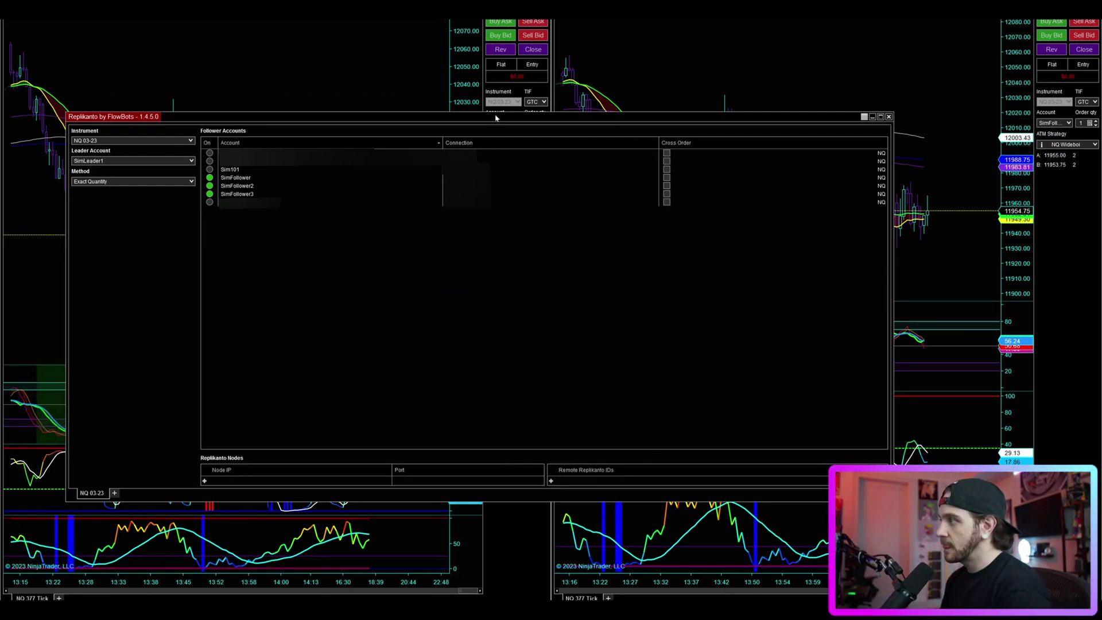
Choose the Exact Quantity replication method and set the leader account's order quantity to 10
left_click(91, 183)
left_click(109, 194)
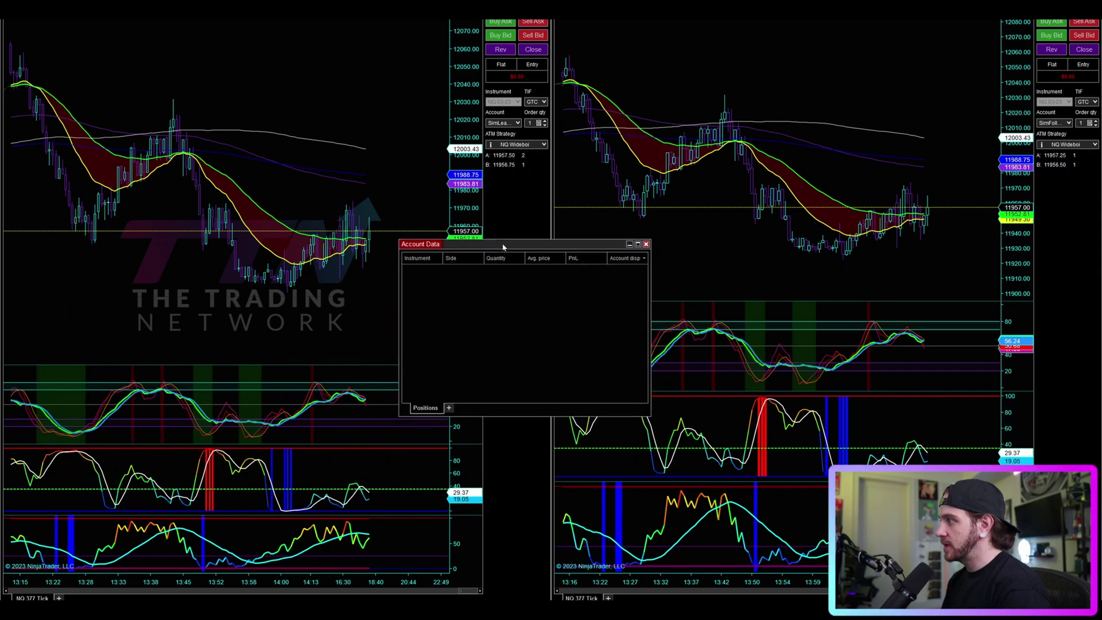
left_click(533, 123)
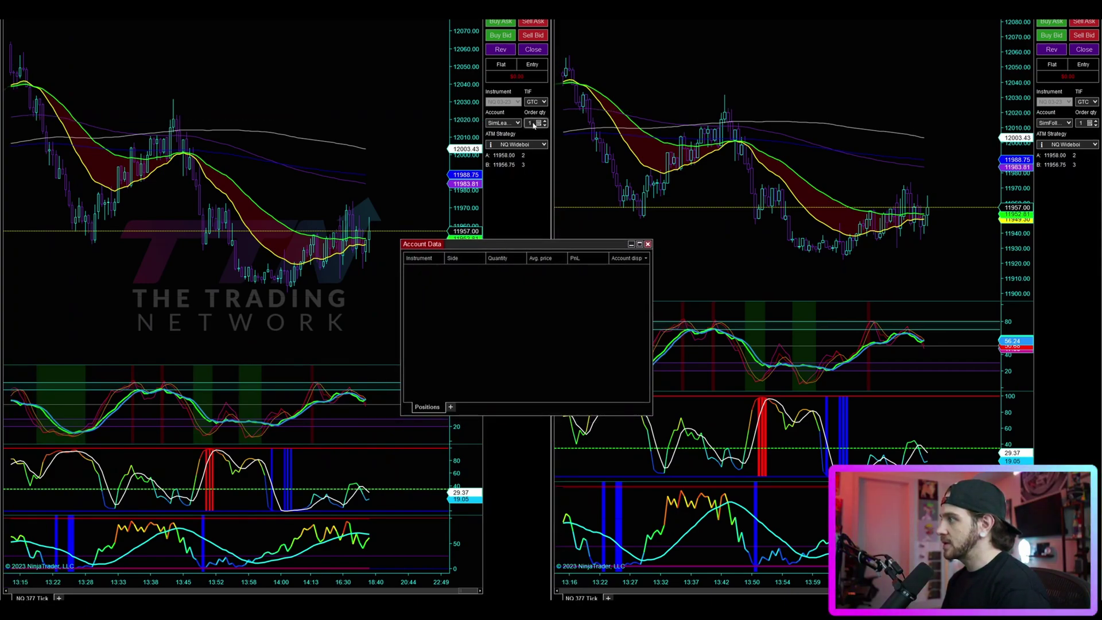
type("4")
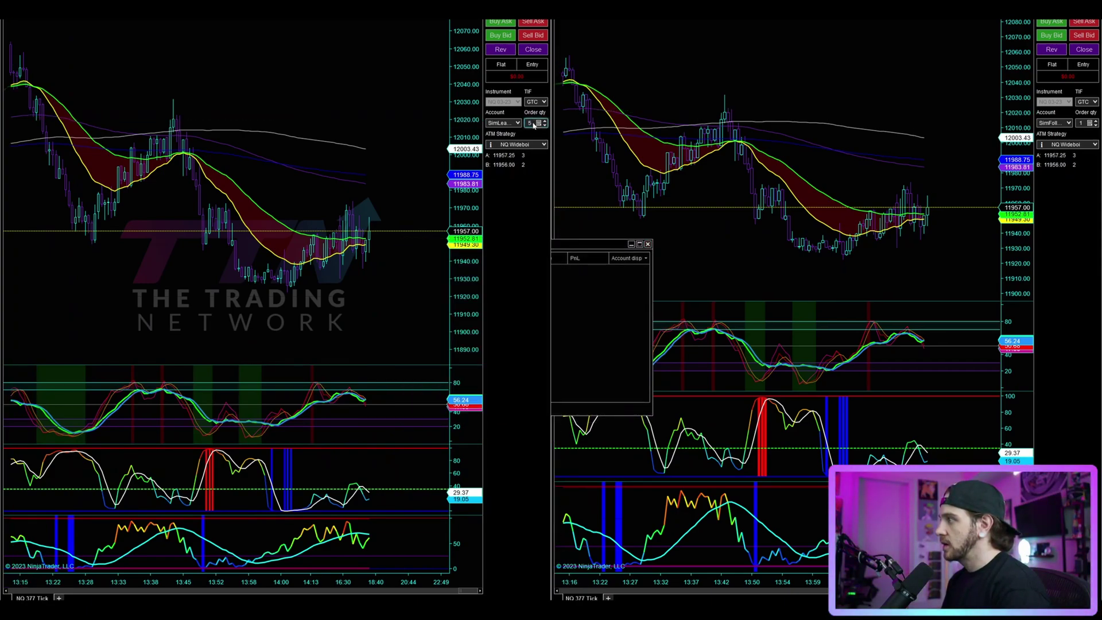
type("10")
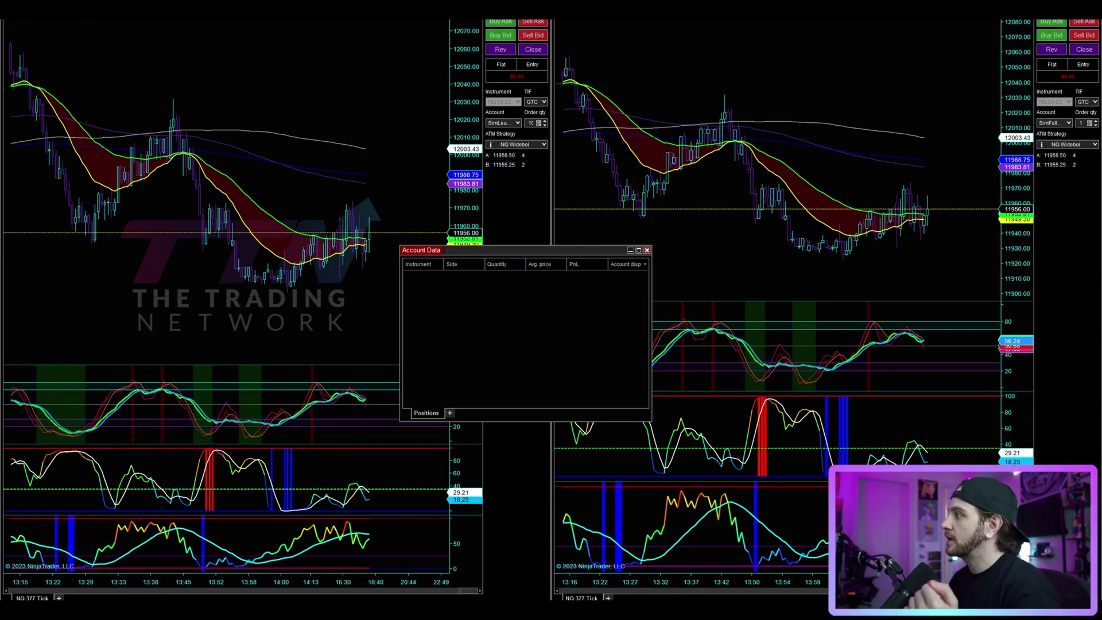
Move the Account Data window over the follower chart, open a 10-contract NQ long on the leader account and check the replicated positions
left_click_drag(514, 252, 765, 316)
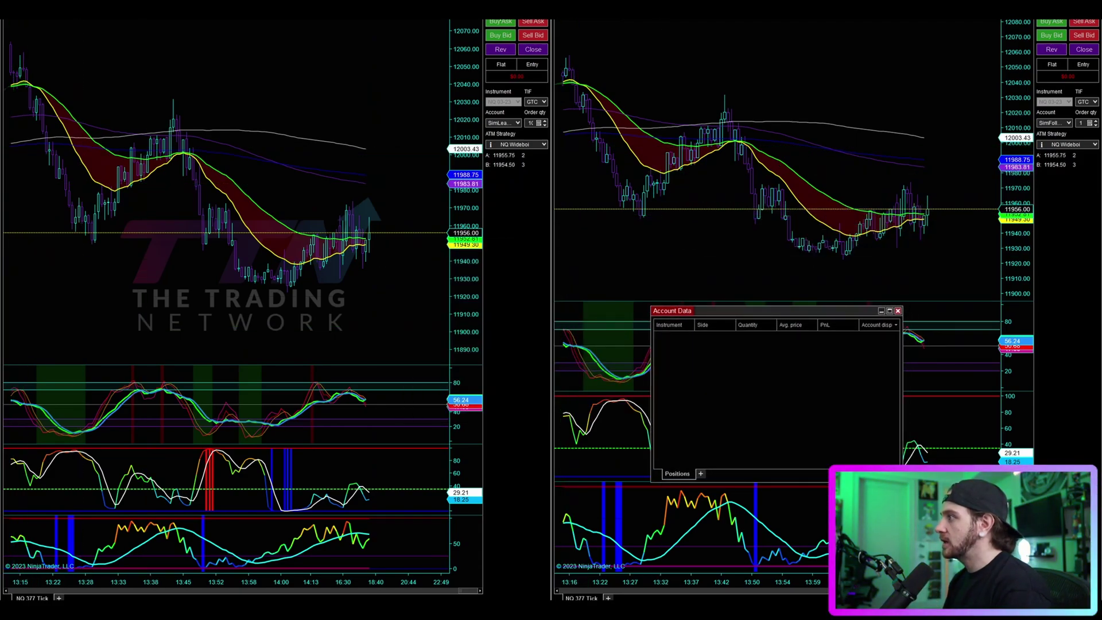
key("ctrl+b")
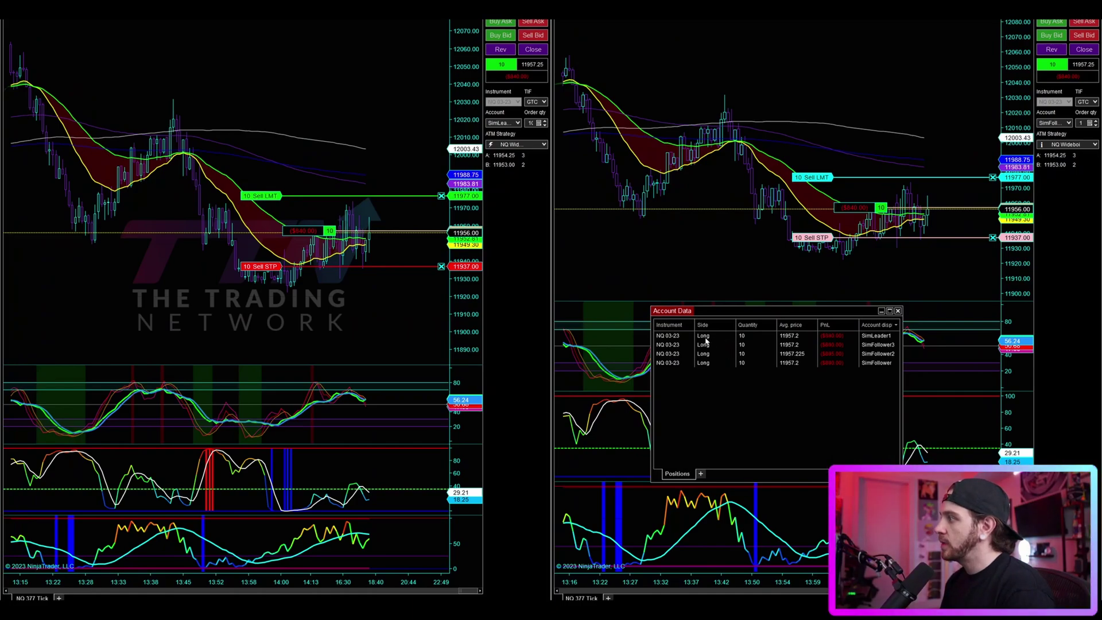
left_click(672, 338)
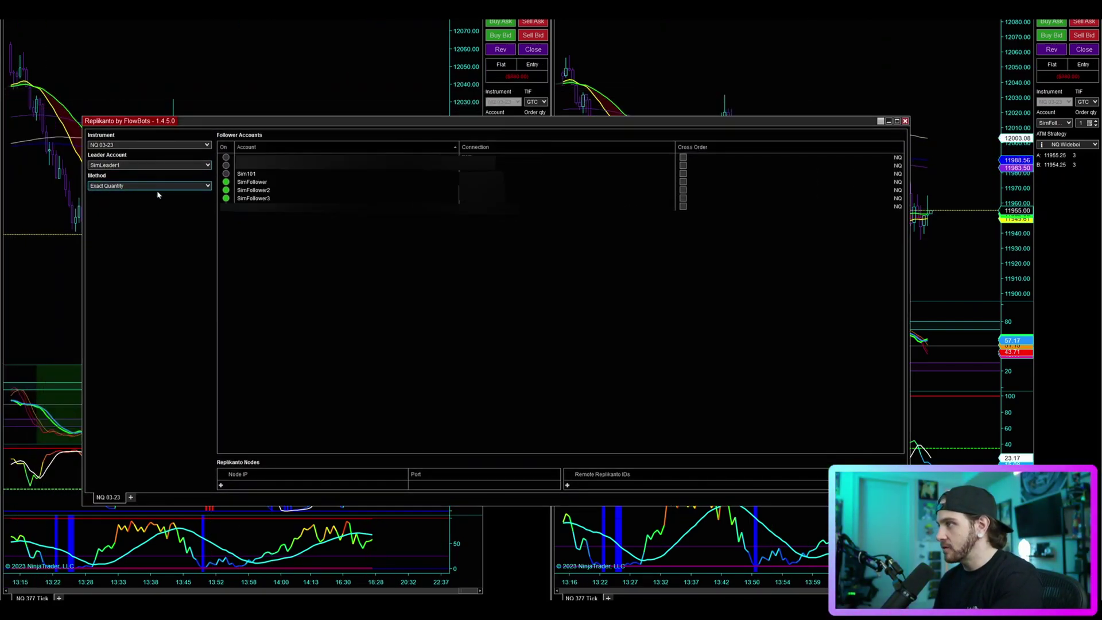
Set the replication method to Equal Quantity and raise the leader account's order quantity, keeping the Account Data window over the follower chart
left_click(157, 188)
left_click(158, 197)
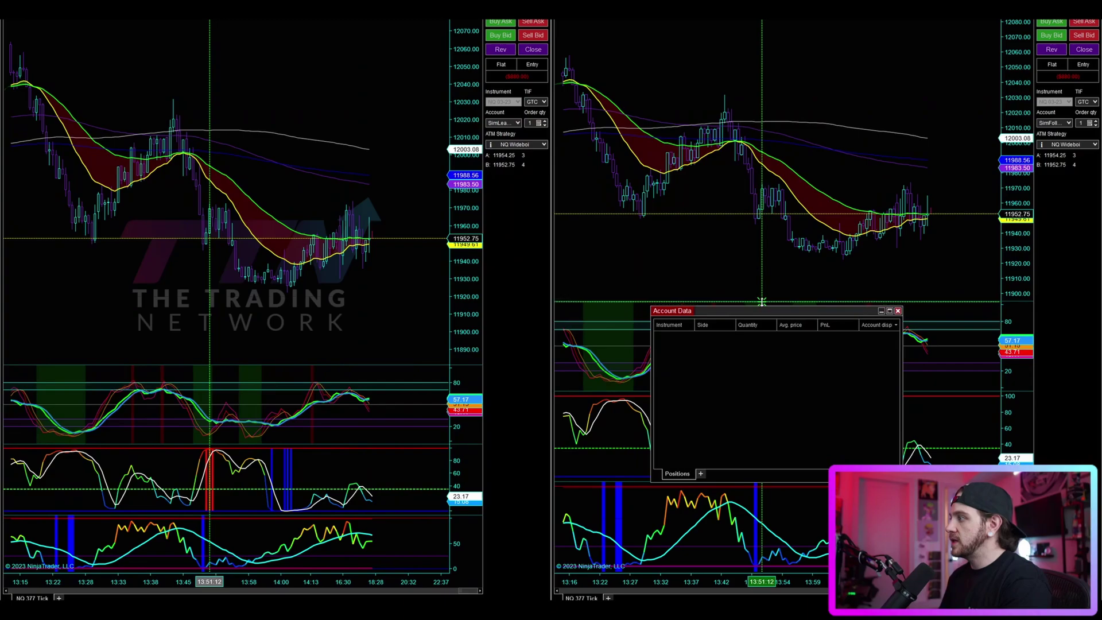
left_click_drag(760, 314, 750, 270)
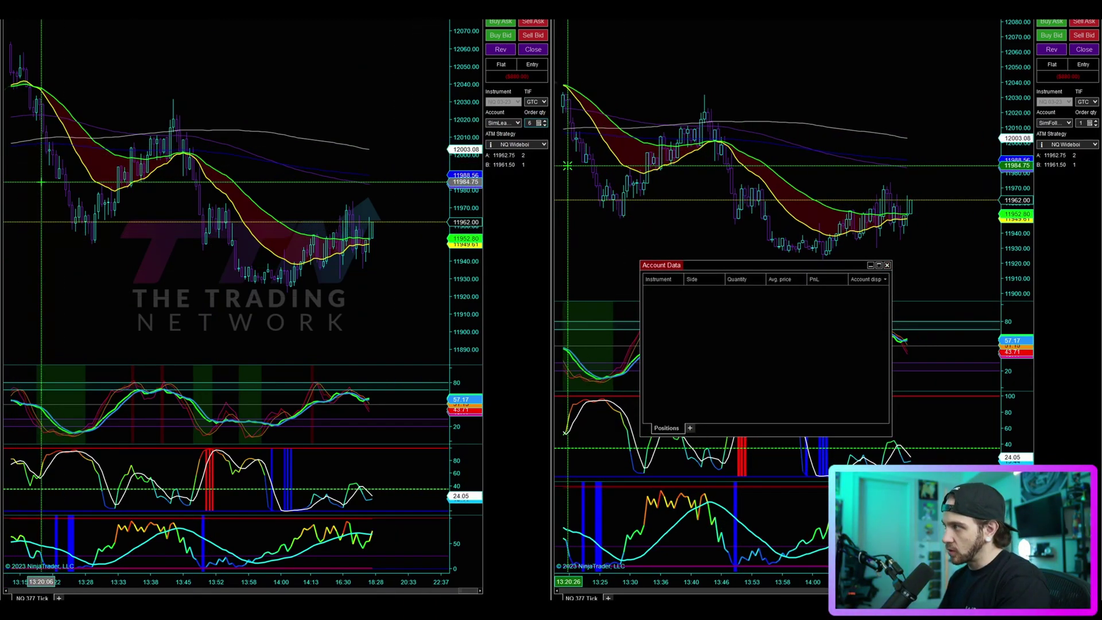
double_click(530, 123)
type("8")
key("Up")
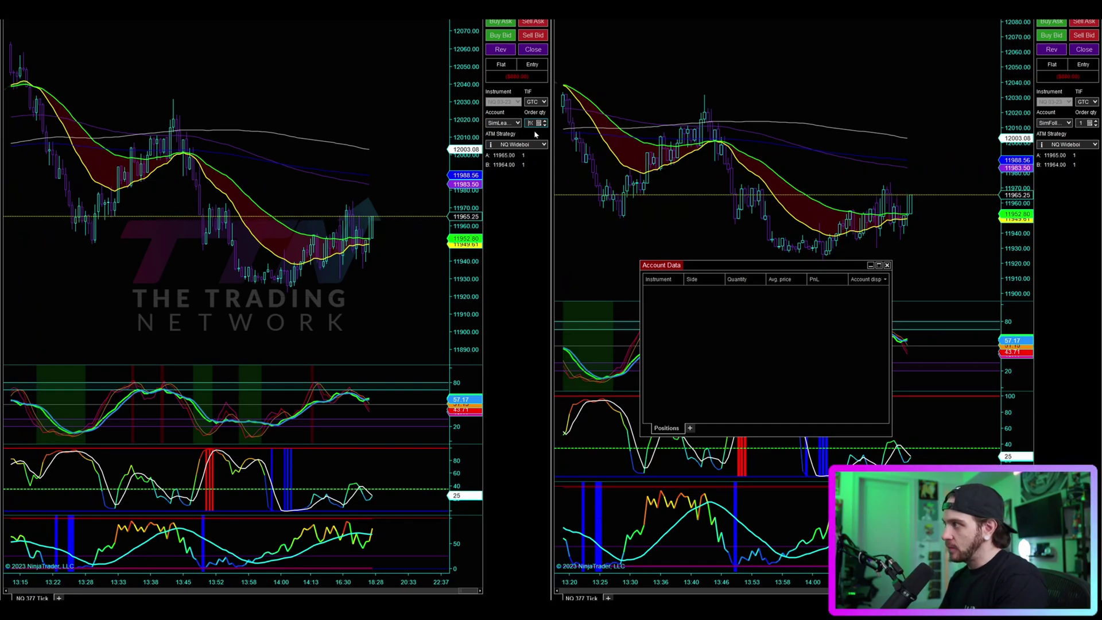
left_click_drag(746, 265, 717, 261)
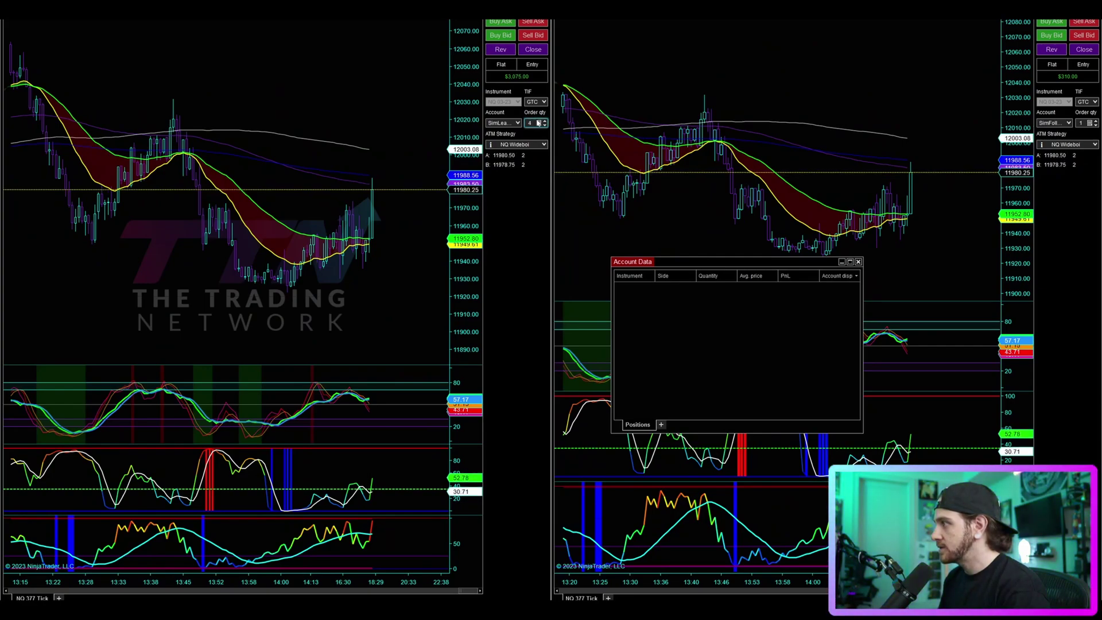
Raise the leader account's order quantity by two contracts, buy NQ at the ask, and move the Account Data window aside
left_click(544, 121)
left_click(544, 120)
left_click(500, 22)
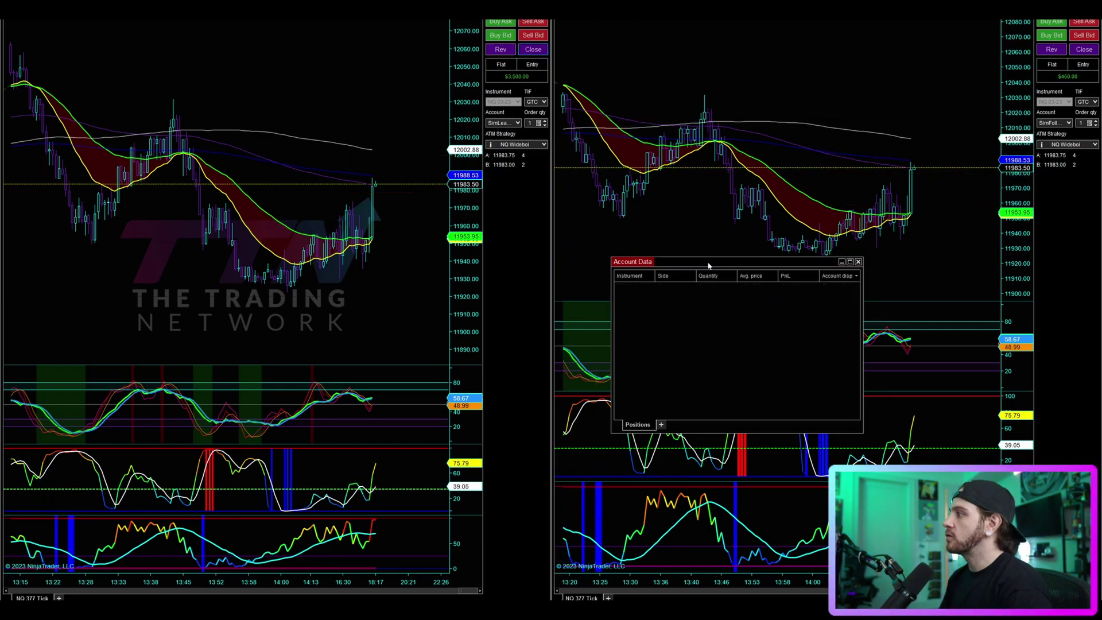
left_click_drag(708, 265, 459, 245)
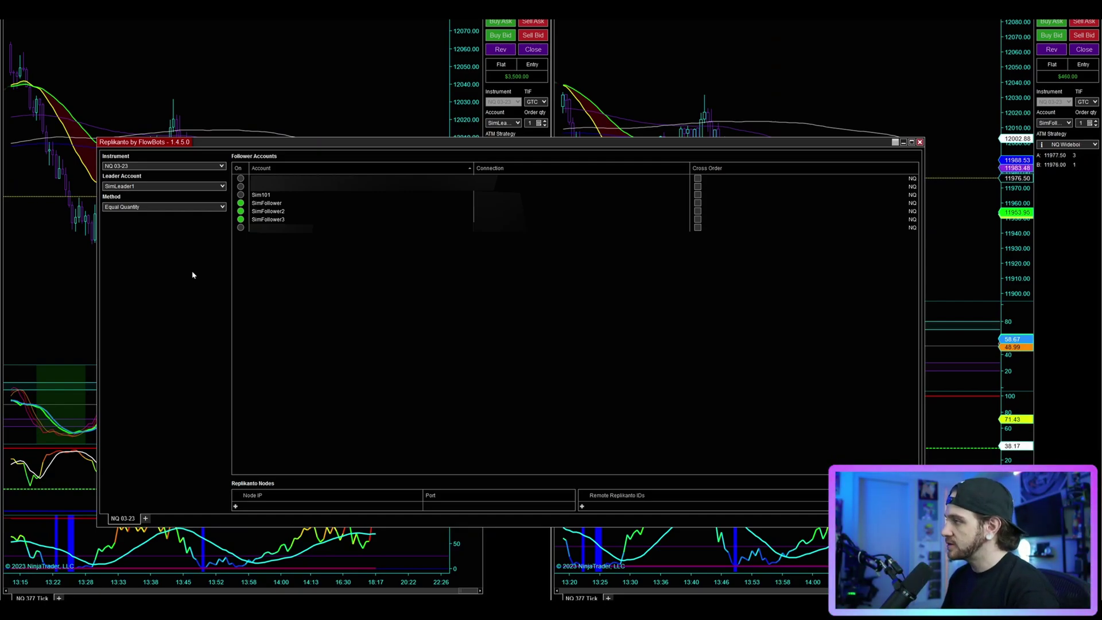
Switch on Network Node Mode (Local Network) in Replikanto, examine its Node IP and Port settings, and switch the mode off
right_click(166, 272)
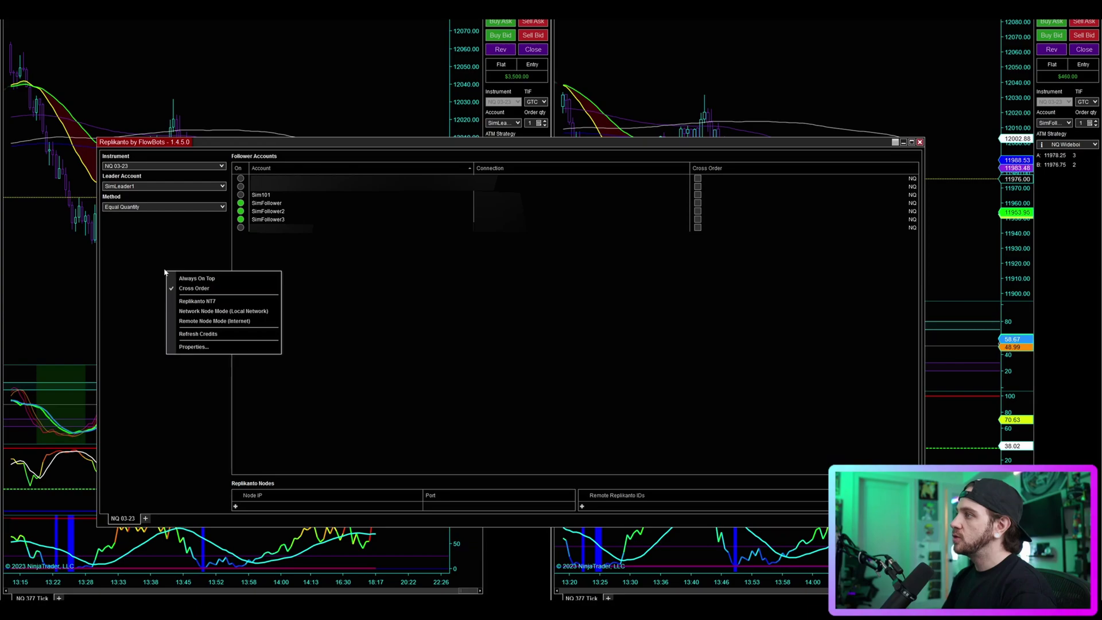
left_click(218, 250)
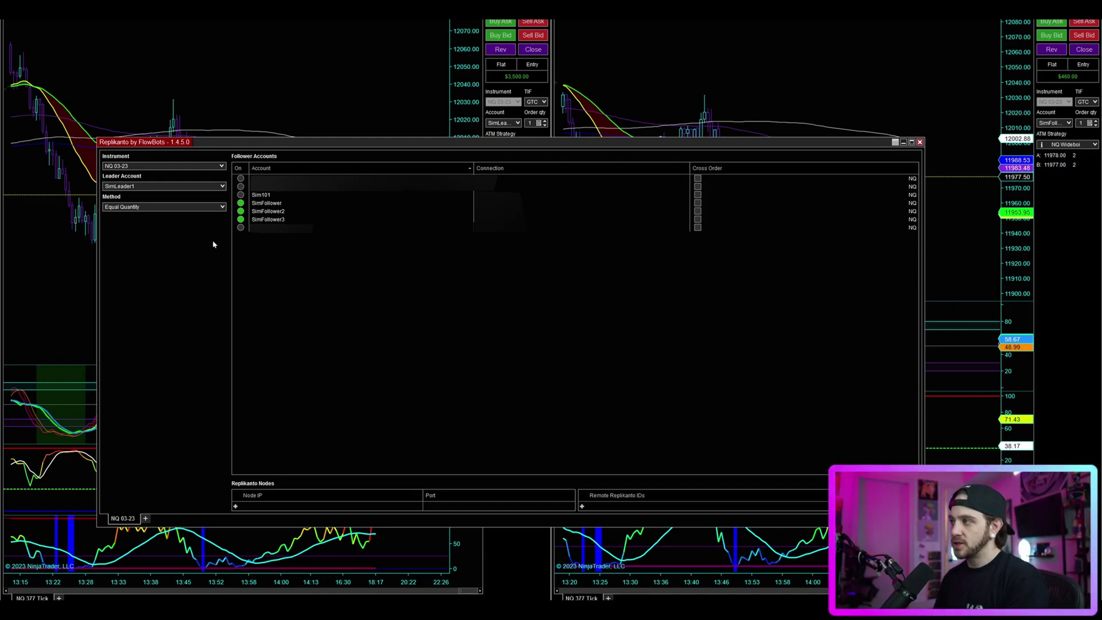
right_click(213, 244)
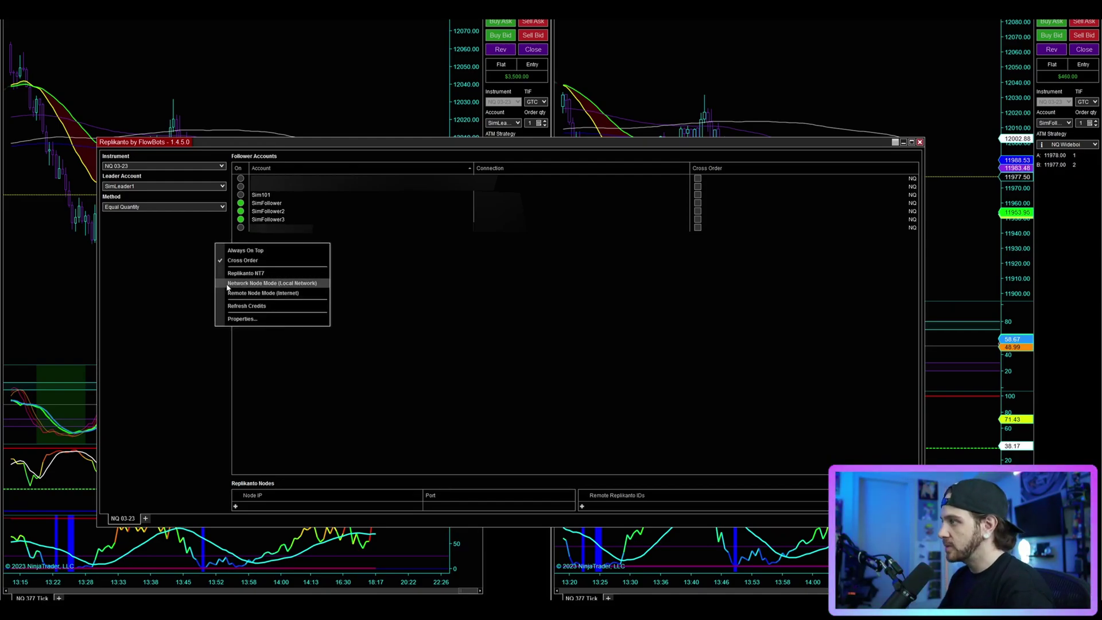
left_click(254, 284)
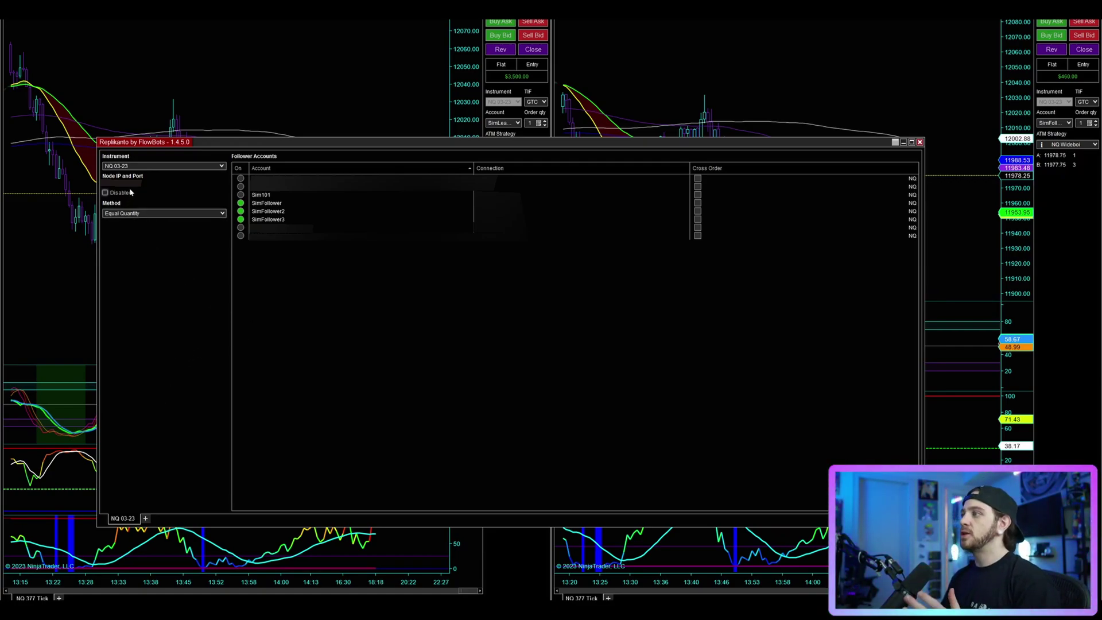
right_click(156, 279)
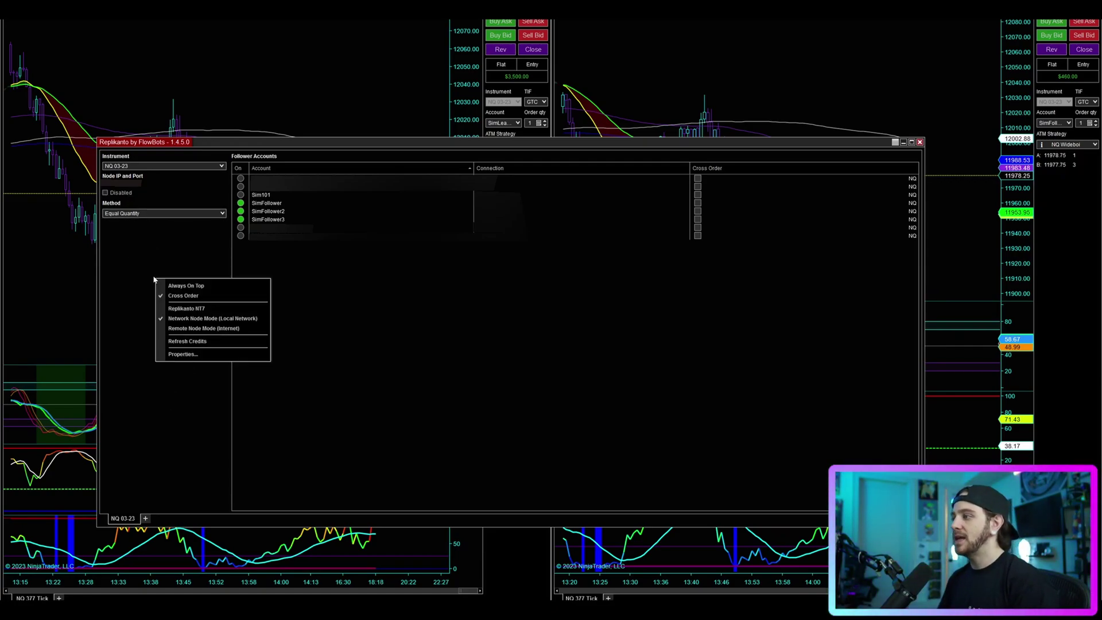
left_click(198, 325)
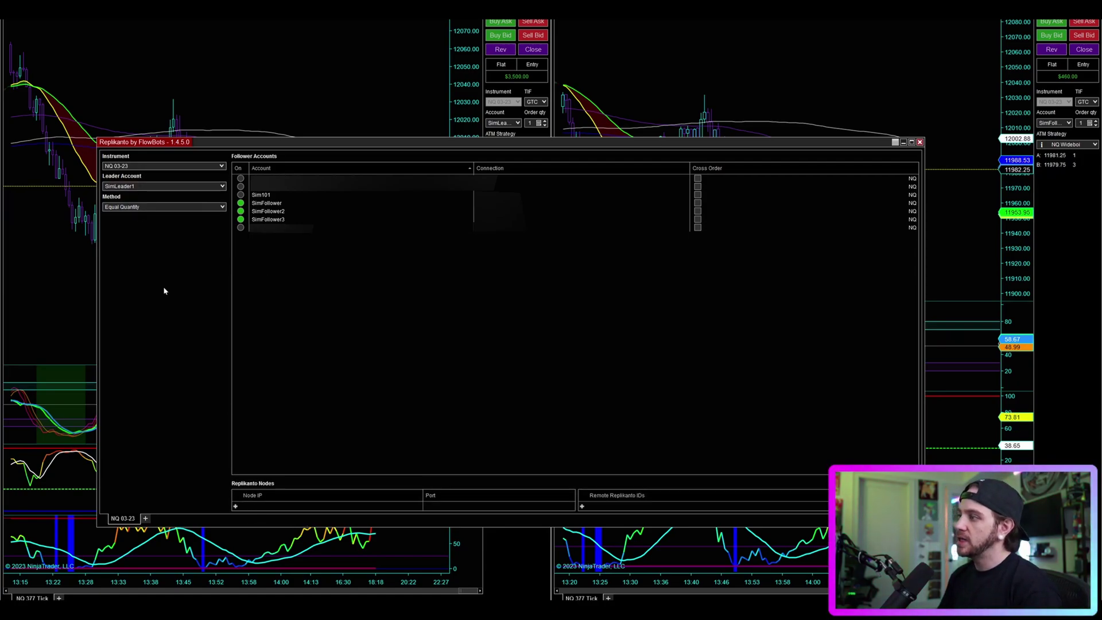
Examine the Node IP and Port entry fields of the Replikanto Nodes table
left_click(236, 506)
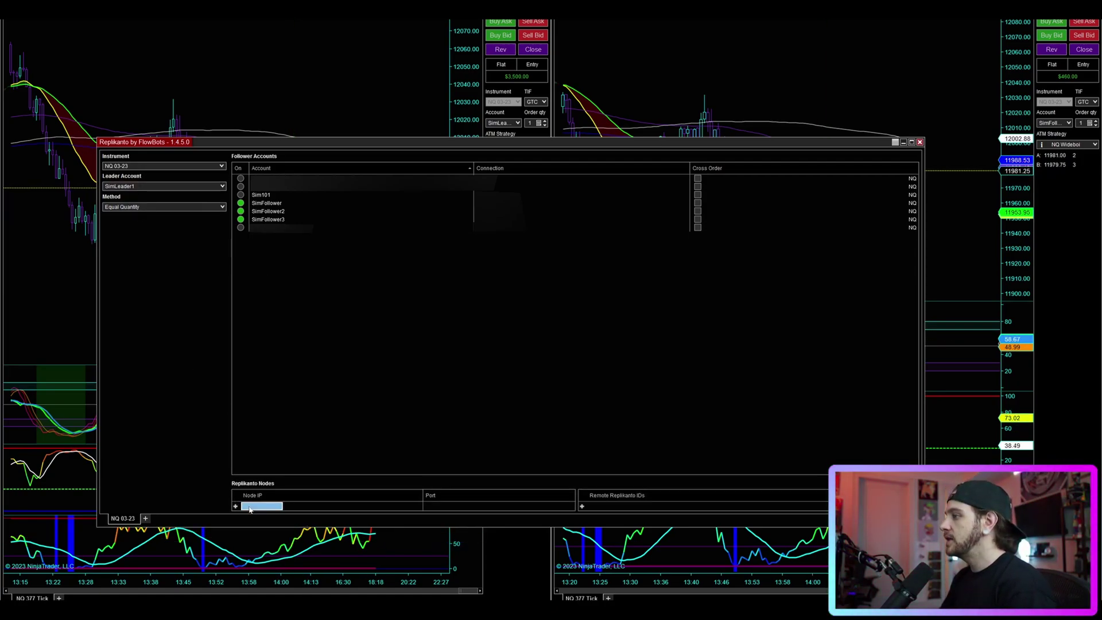
left_click(430, 506)
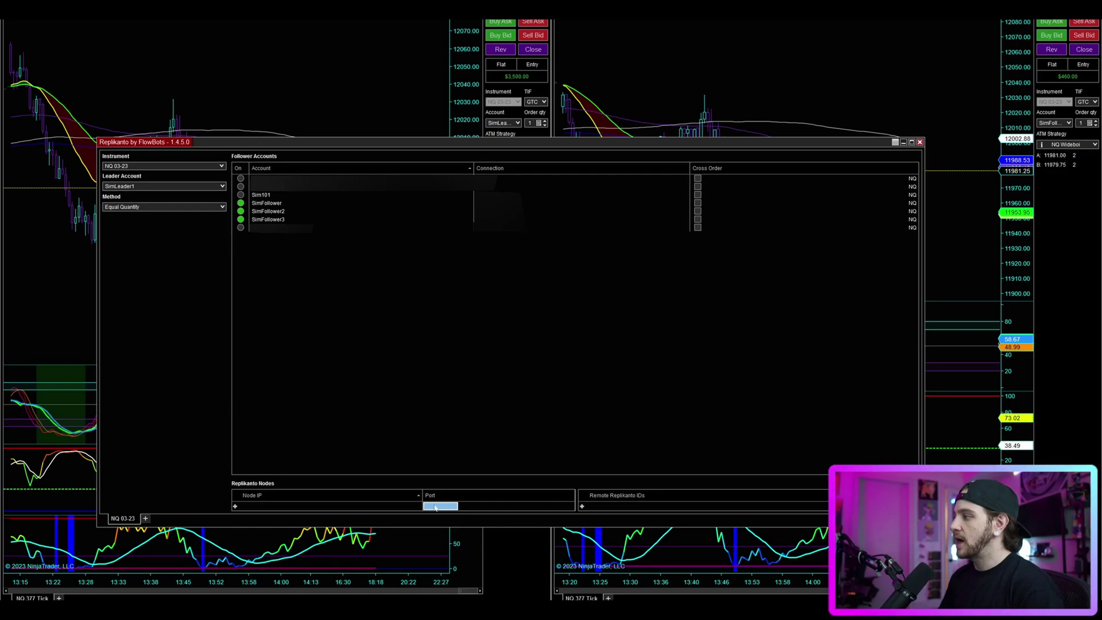